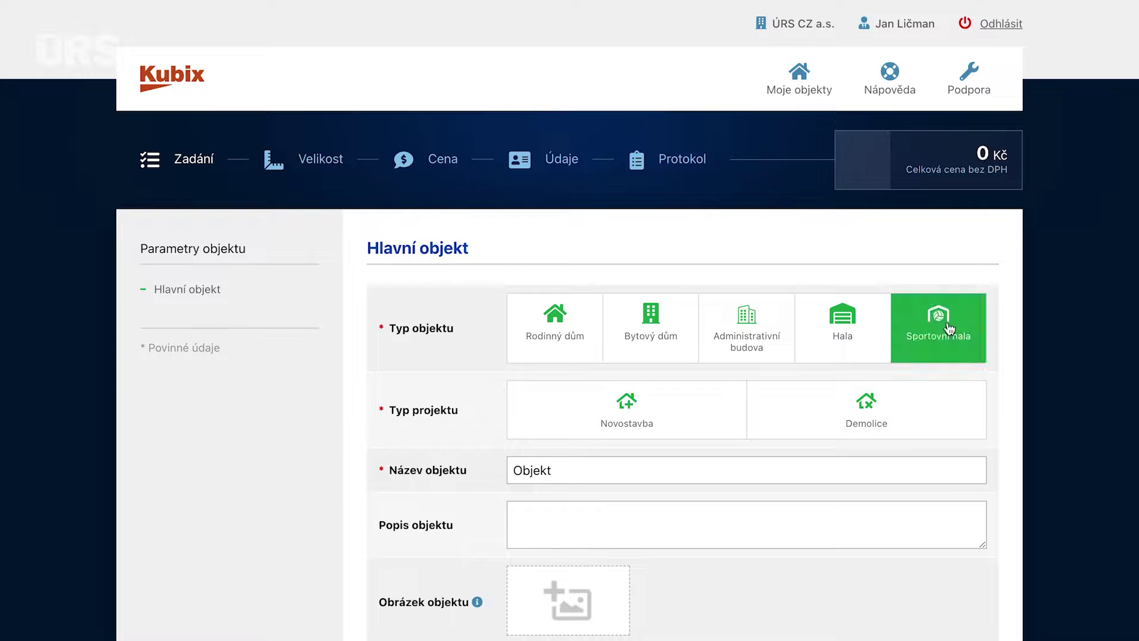
Step: Define the sports hall as Novostavba with Plošné foundations and a 100 % Montovaná z dílců betonových tyčových load-bearing structure
scroll(671, 589, down, 5)
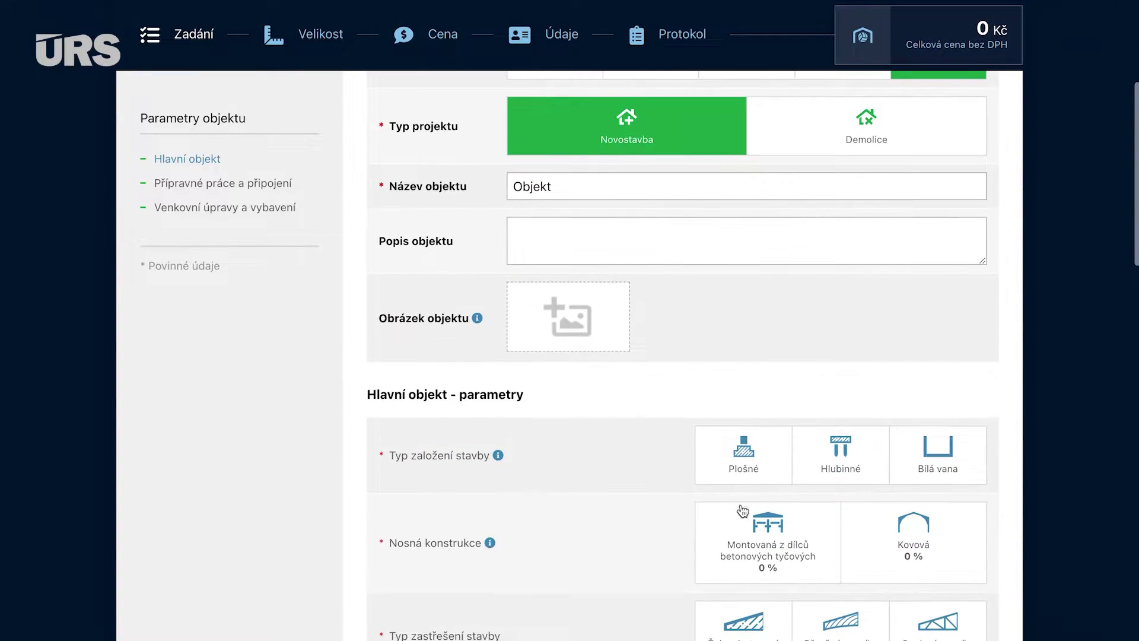
click(763, 472)
click(793, 534)
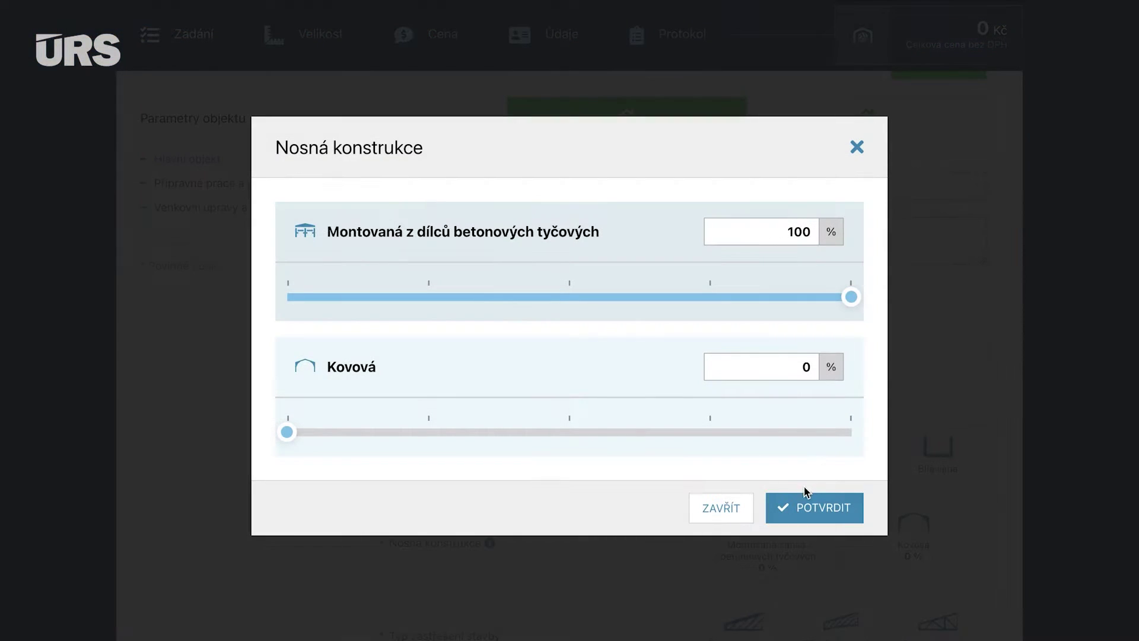
click(799, 509)
Step: Choose Dřevěné vazníky for the roof, Dřevěná palubovka for the sports surface and Železobetonová for the stand
scroll(813, 414, down, 1)
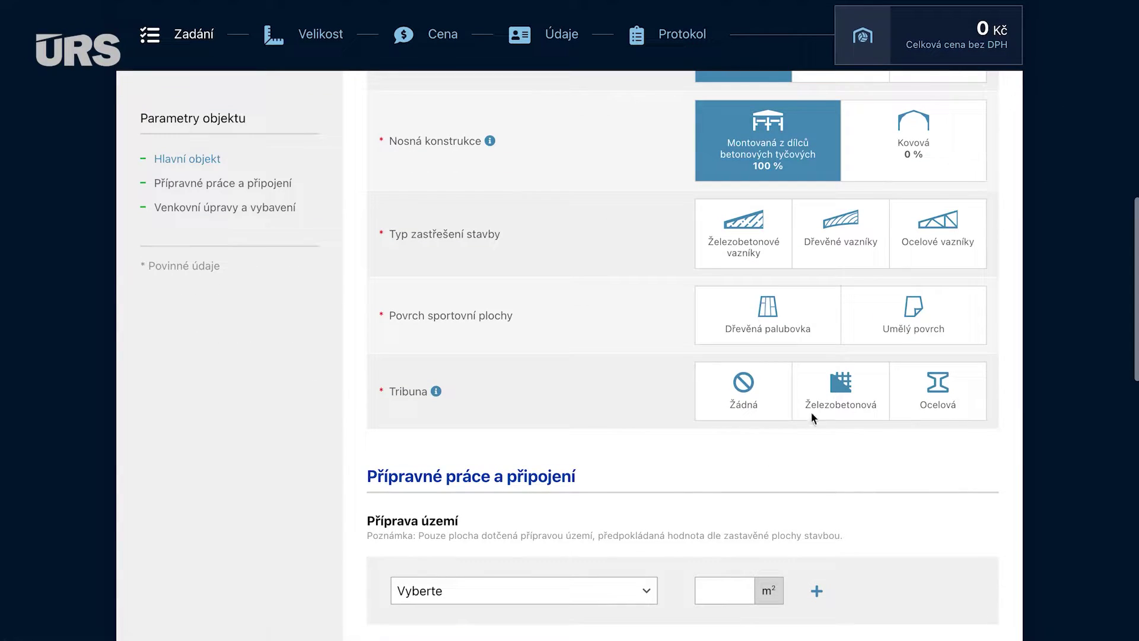
click(838, 243)
click(798, 306)
click(829, 383)
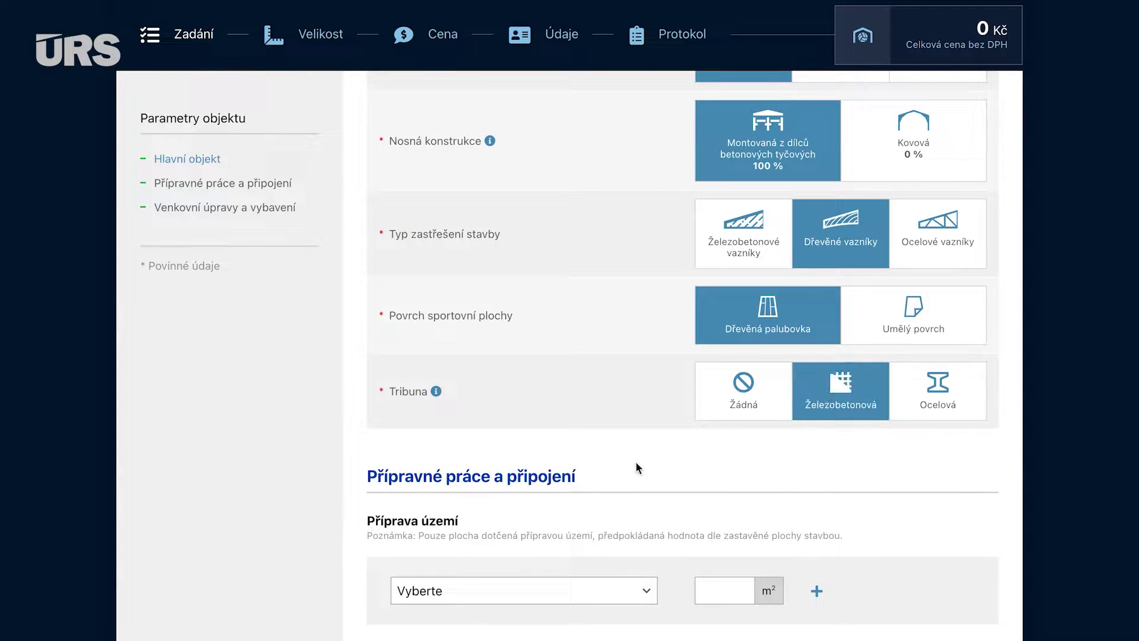
Step: Leave the preparatory works and outdoor works sections unfilled and continue to the object size
scroll(635, 461, down, 2)
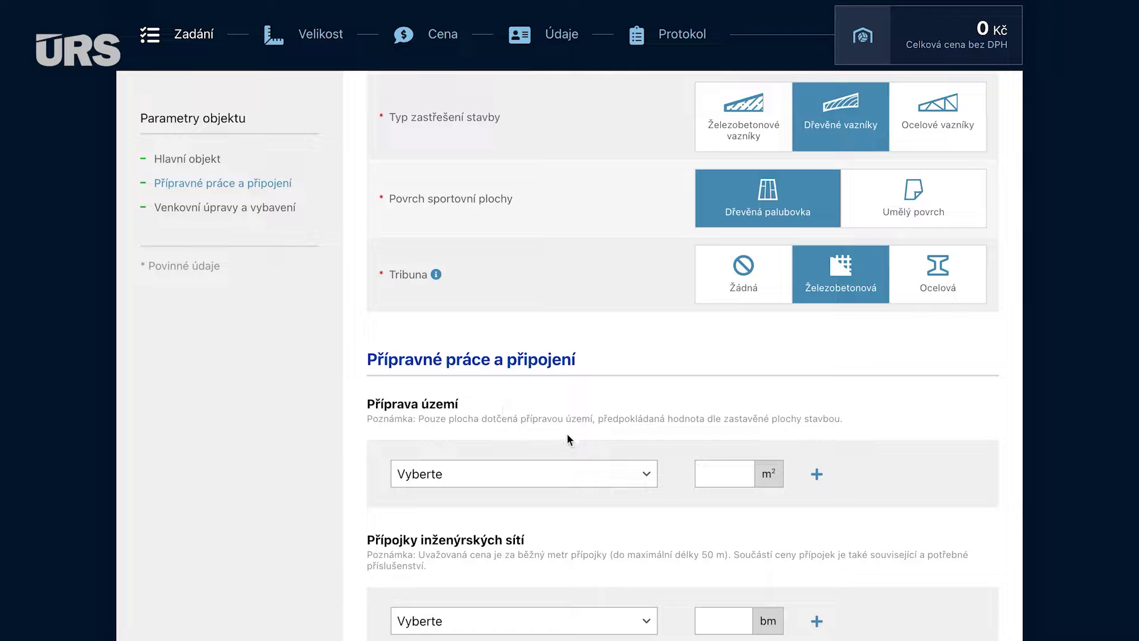
scroll(567, 436, down, 8)
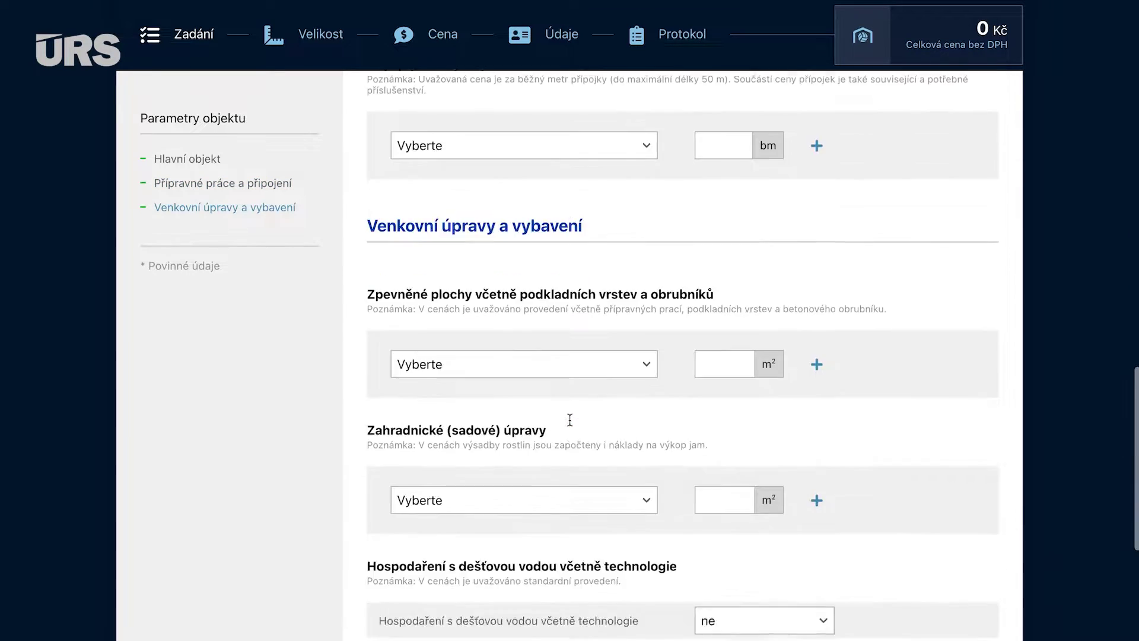
scroll(569, 420, down, 6)
click(782, 488)
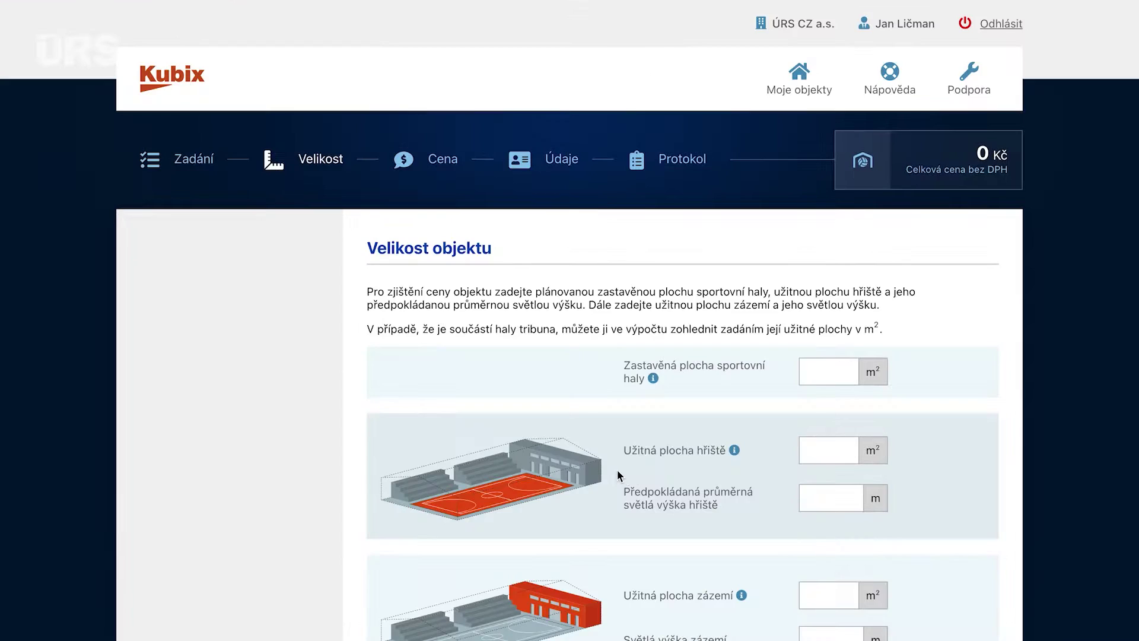
Step: Enter a built-up hall area of 1888 m², a pitch usable area of 968 m² and a pitch clear height of 12 m
click(839, 314)
click(834, 374)
click(831, 386)
click(829, 541)
click(806, 435)
click(830, 500)
Step: Set the facilities' usable area to 700 m² and their clear height to 3 m
click(820, 531)
click(831, 379)
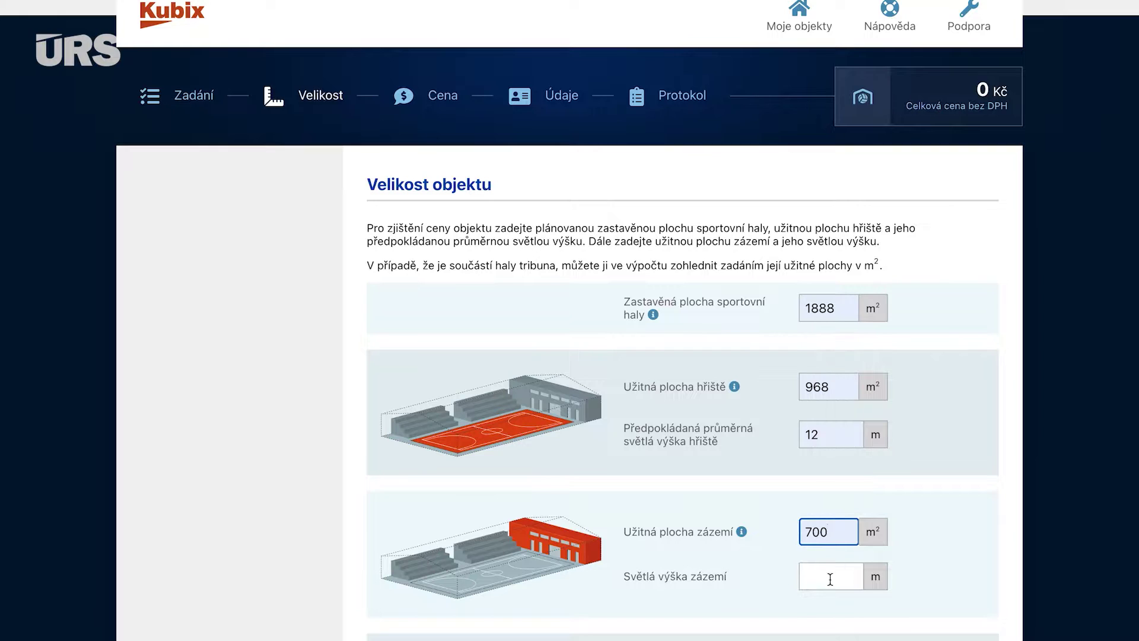
click(830, 579)
click(839, 455)
Step: Set the stand's usable area to 308 m² and continue to the price configurator
scroll(839, 454, down, 3)
click(831, 531)
text(308)
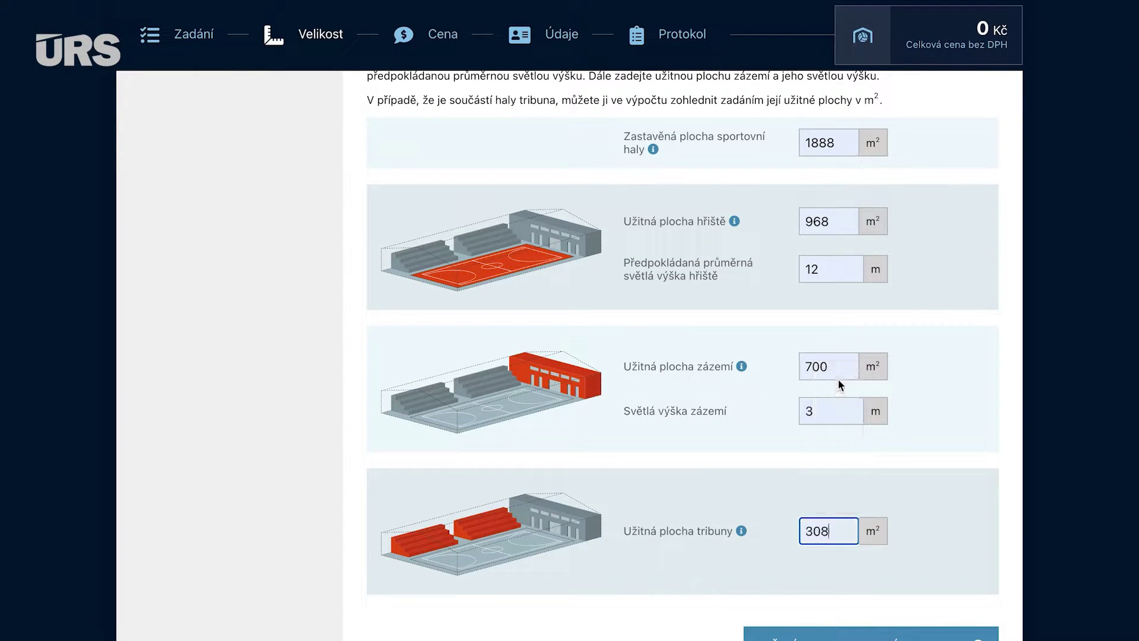
scroll(838, 383, down, 2)
click(790, 582)
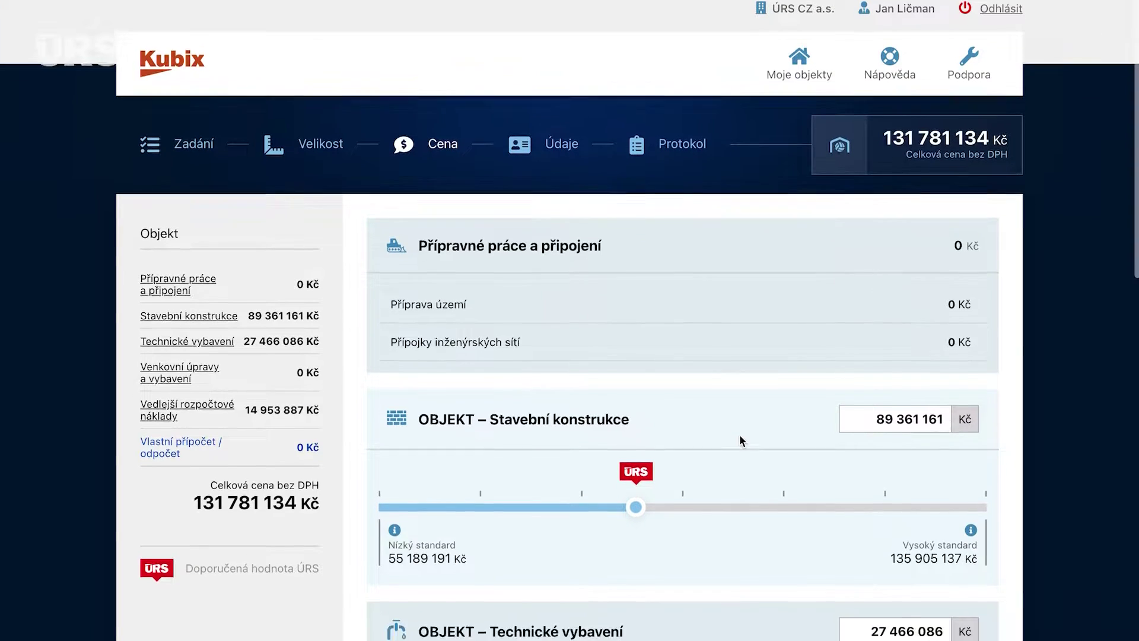
Step: Raise the Stavební konstrukce and Technické vybavení costs above the ÚRS recommendation and lower Vedlejší rozpočtové náklady to 12 583 256 Kč
scroll(740, 436, down, 2)
drag(633, 371, 764, 371)
drag(631, 583, 684, 586)
scroll(684, 586, down, 7)
drag(633, 424, 525, 428)
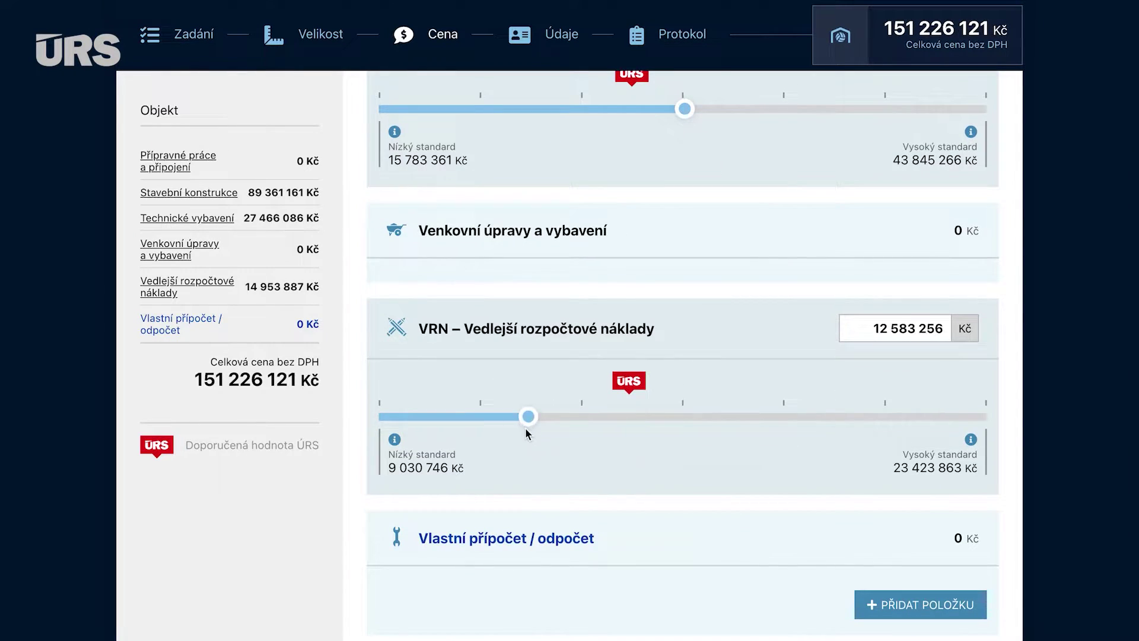
Step: Open the sports hall's protocol and review its identification data, total price and following sections
scroll(526, 432, down, 5)
click(674, 33)
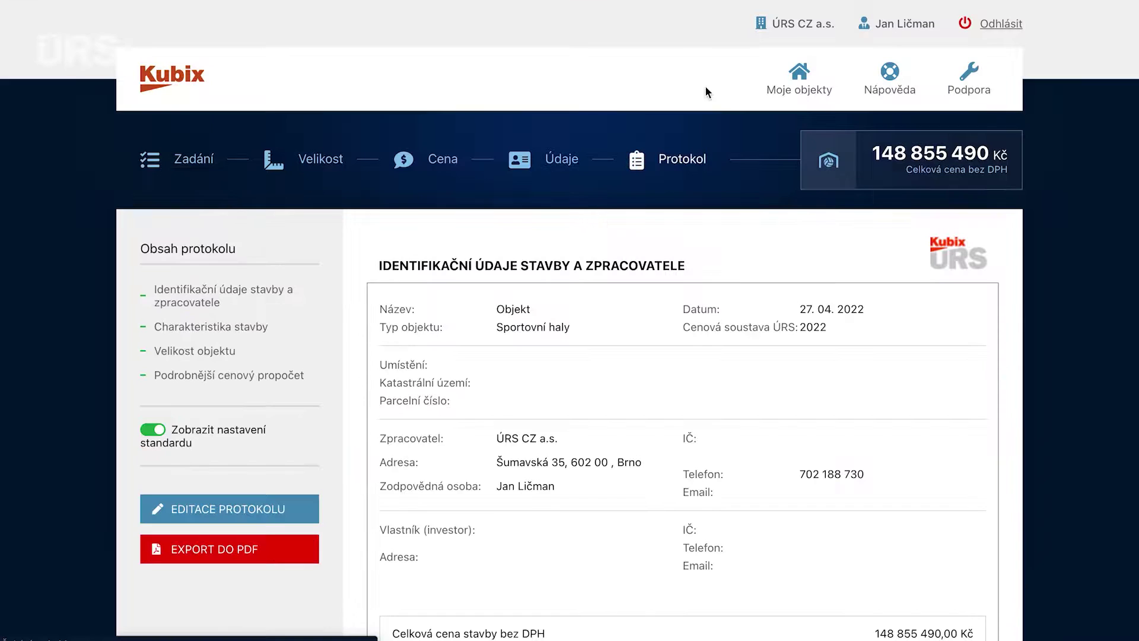
scroll(737, 354, down, 2)
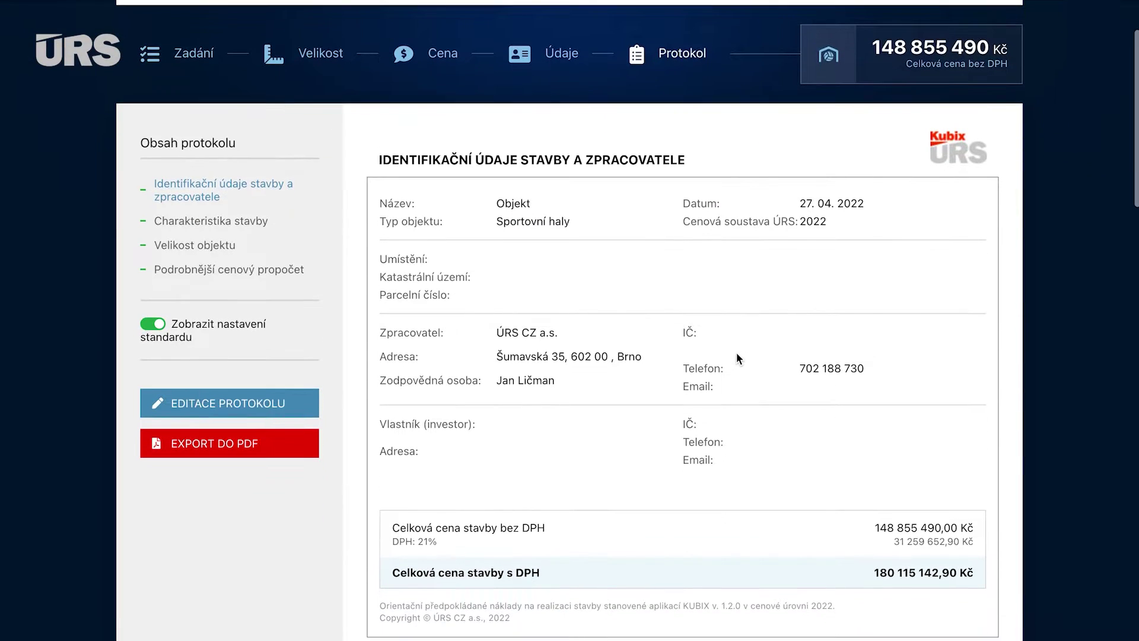
scroll(737, 358, down, 10)
scroll(737, 353, down, 15)
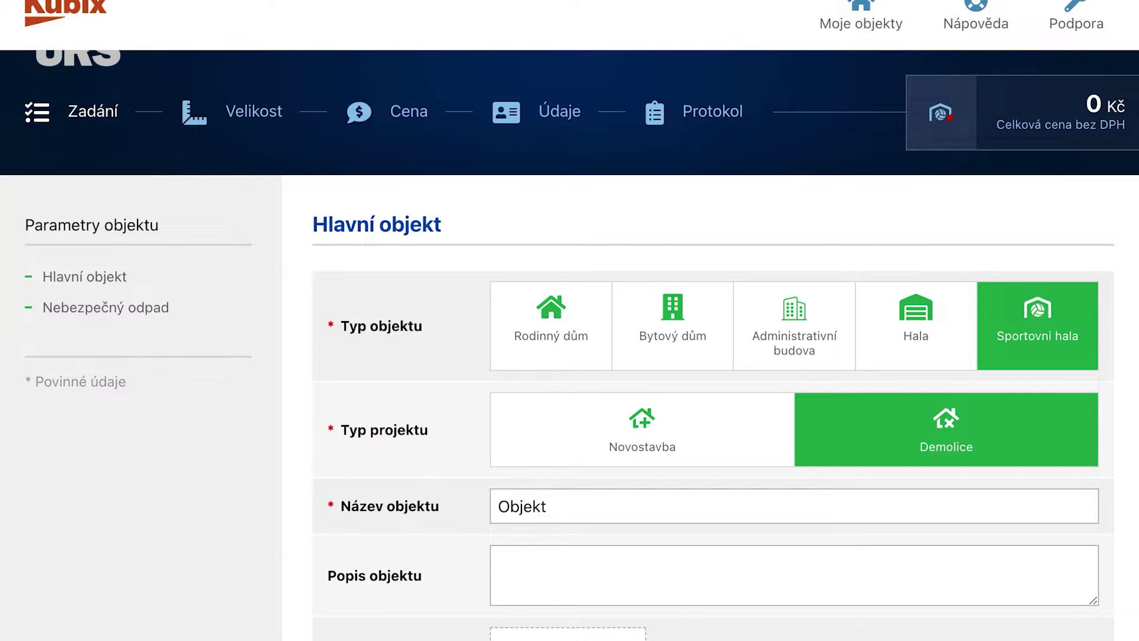
Step: For the demolition project, set the expected built-up area to 2000 m² and the load-bearing structure to montovaná ŽB
scroll(712, 356, down, 7)
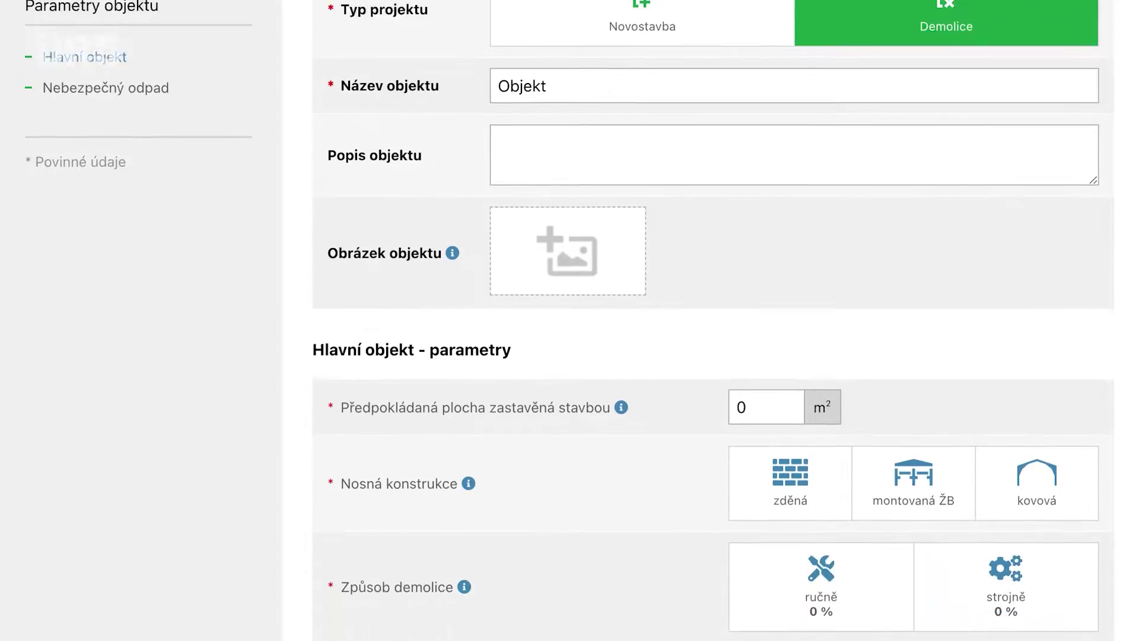
scroll(948, 290, down, 2)
click(782, 338)
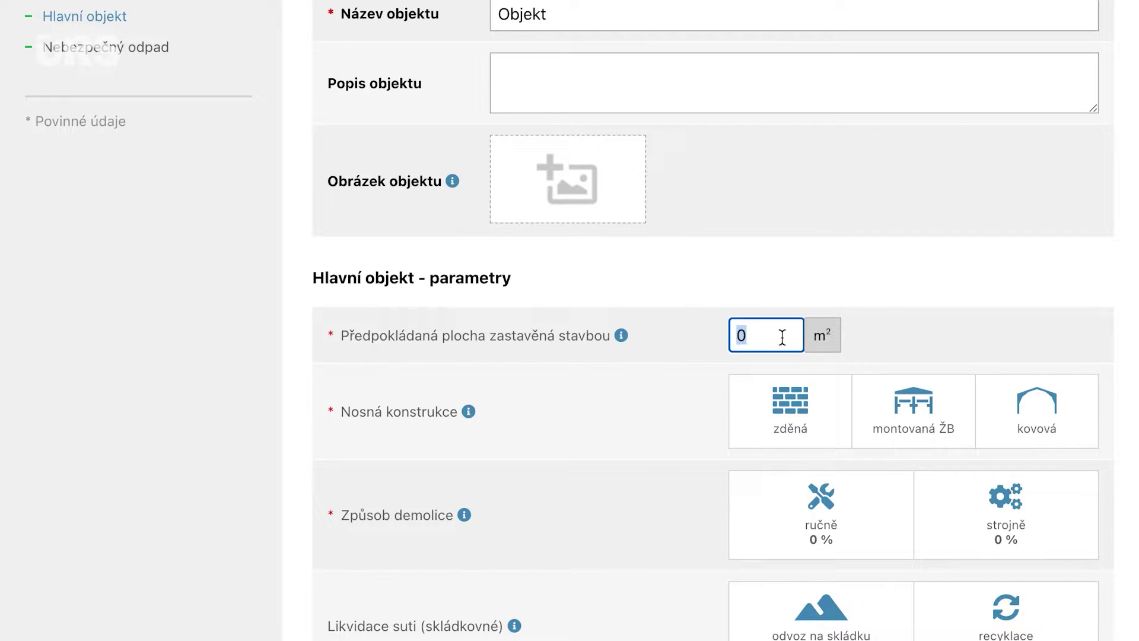
text(2)
click(795, 430)
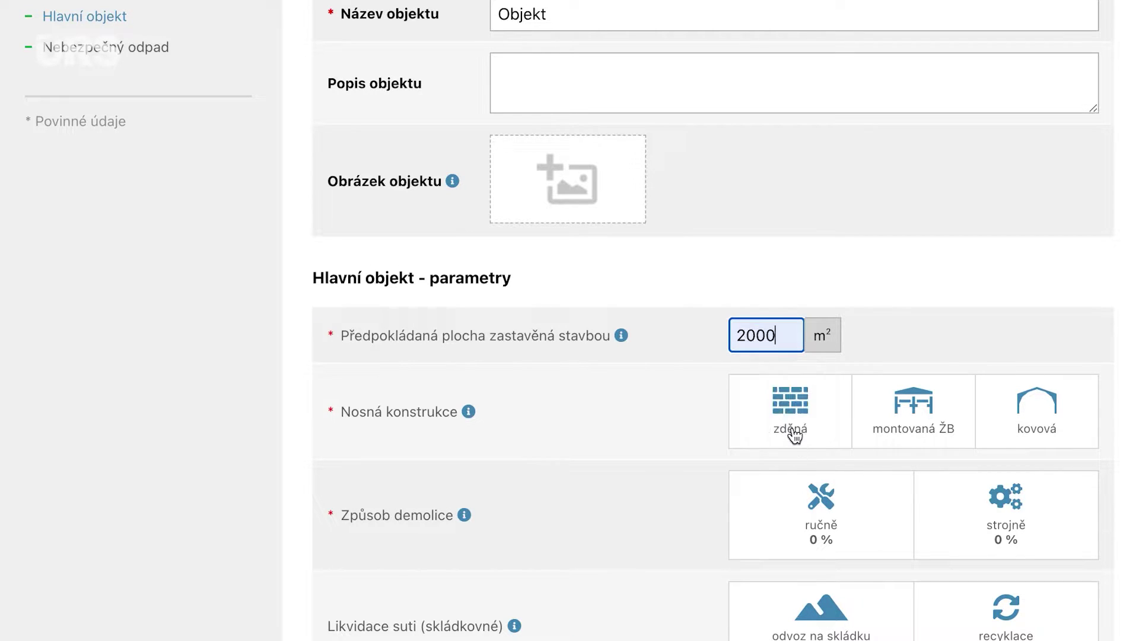
click(912, 420)
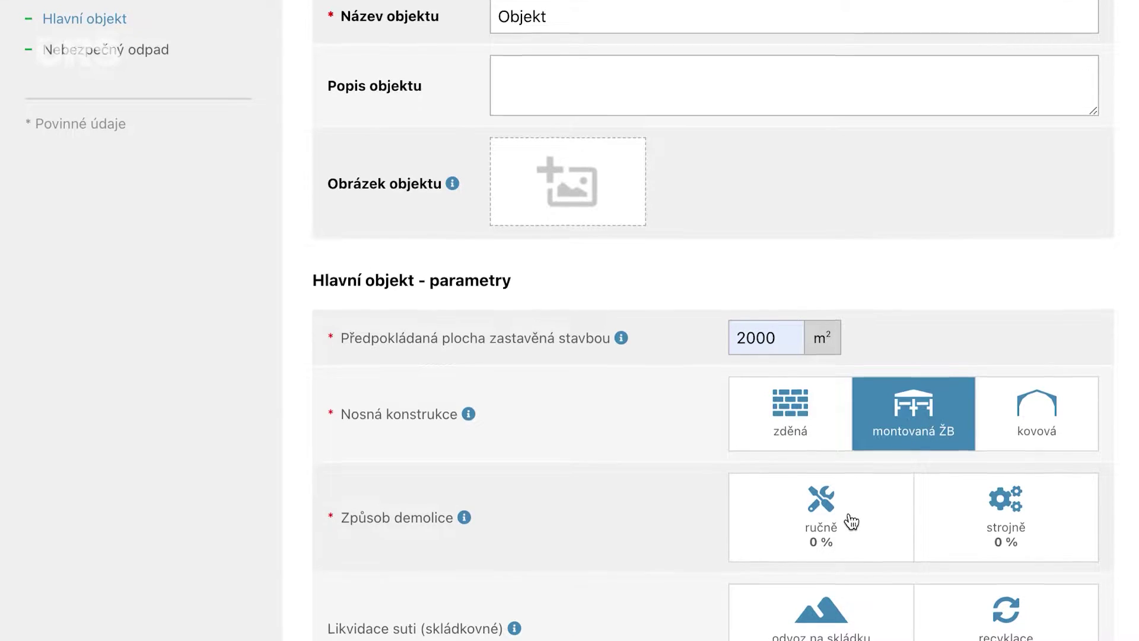
Step: Split the demolition method into 25 % ručně and 75 % strojně
click(852, 520)
click(391, 281)
click(703, 452)
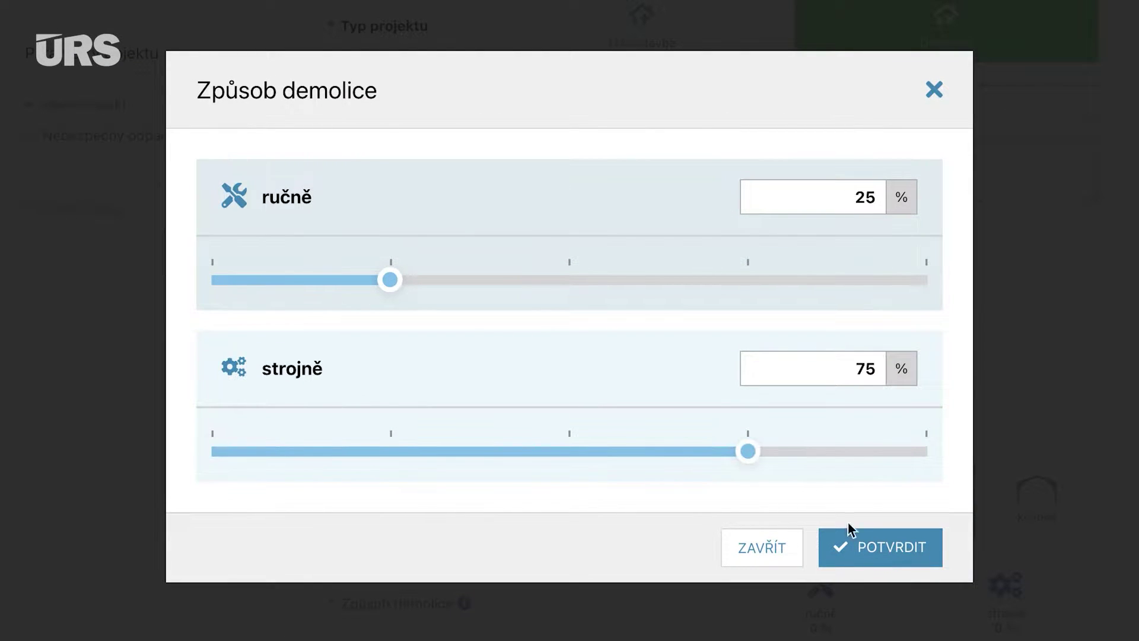
click(864, 549)
Step: Set the rubble disposal to 36 % odvoz na skládku and 37 % recyklace
click(842, 279)
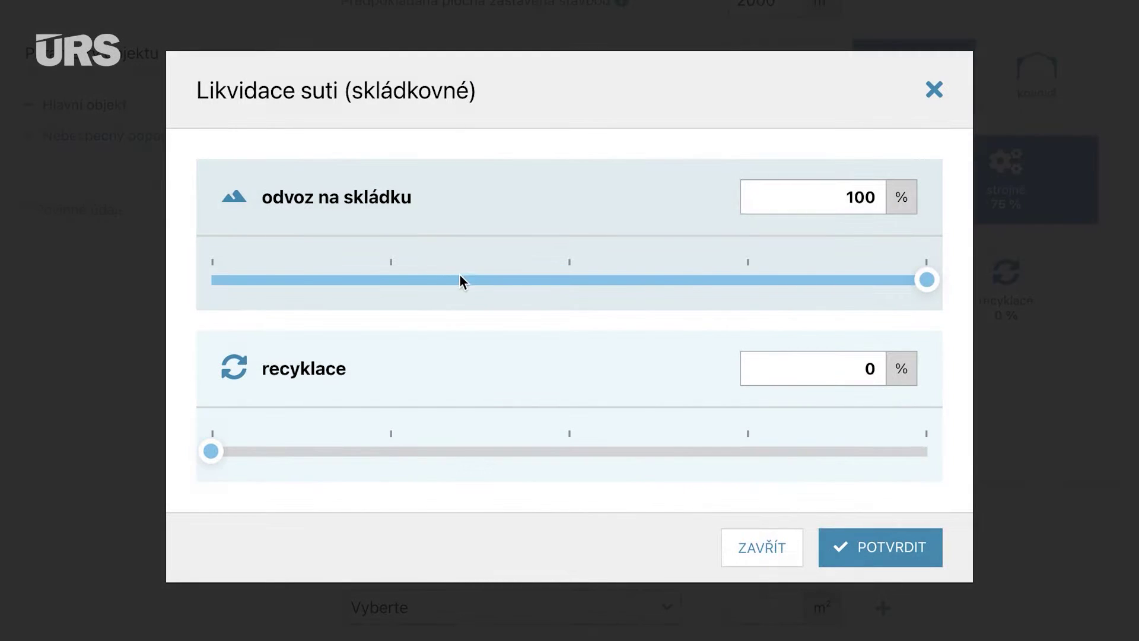
click(469, 280)
click(476, 452)
click(836, 561)
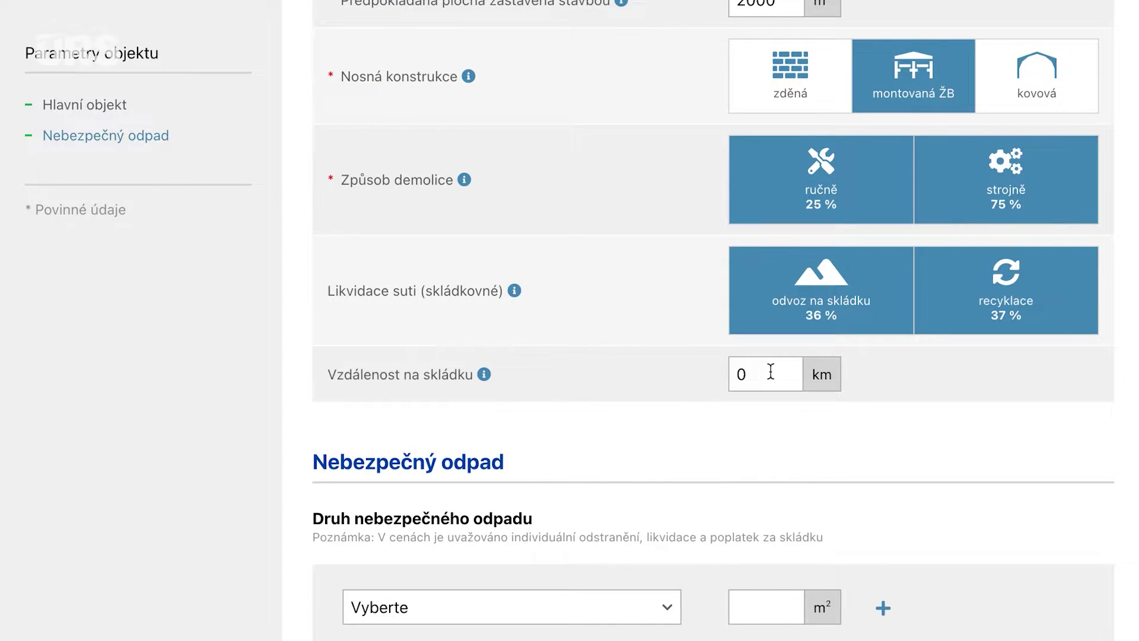
Step: Set the distance to the landfill to 10 km and continue to the object size
text(1)
click(770, 411)
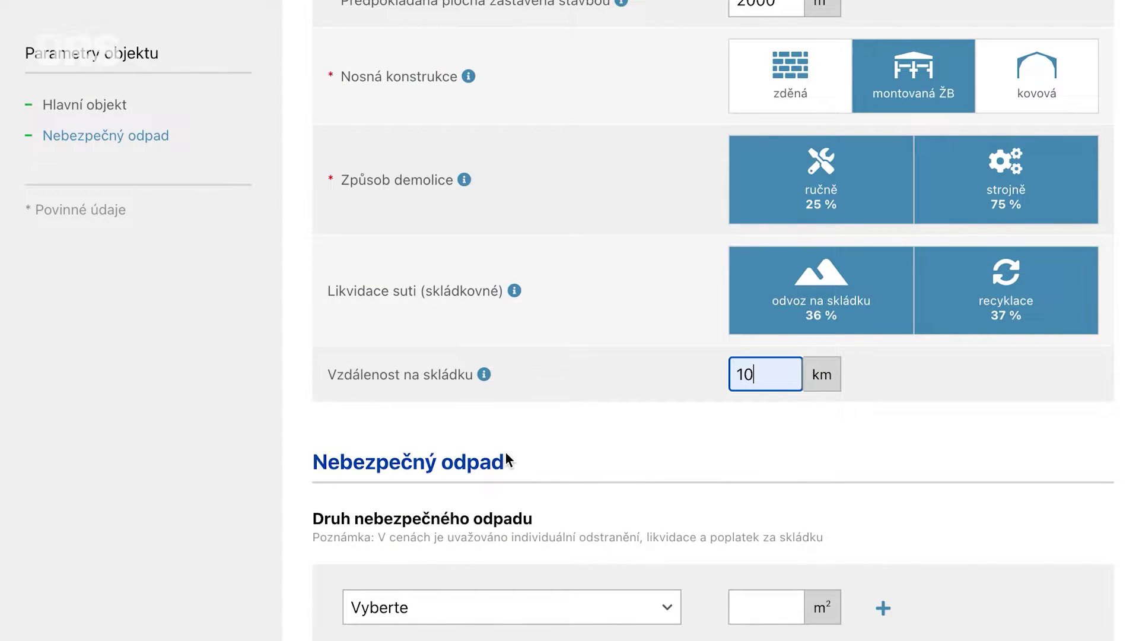
scroll(845, 468, down, 3)
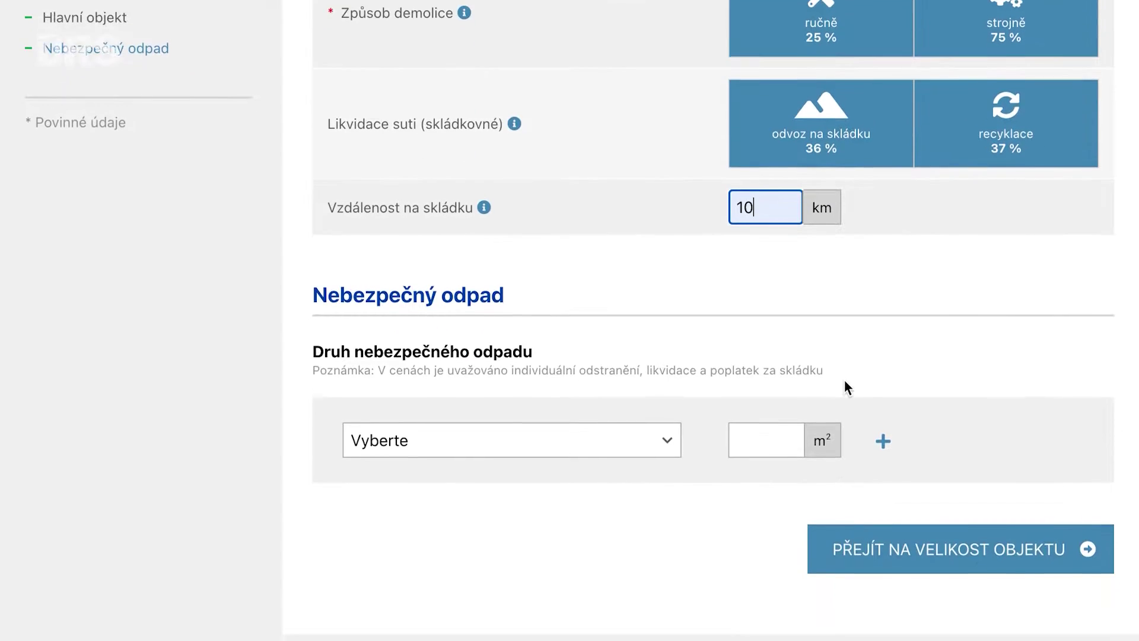
click(892, 556)
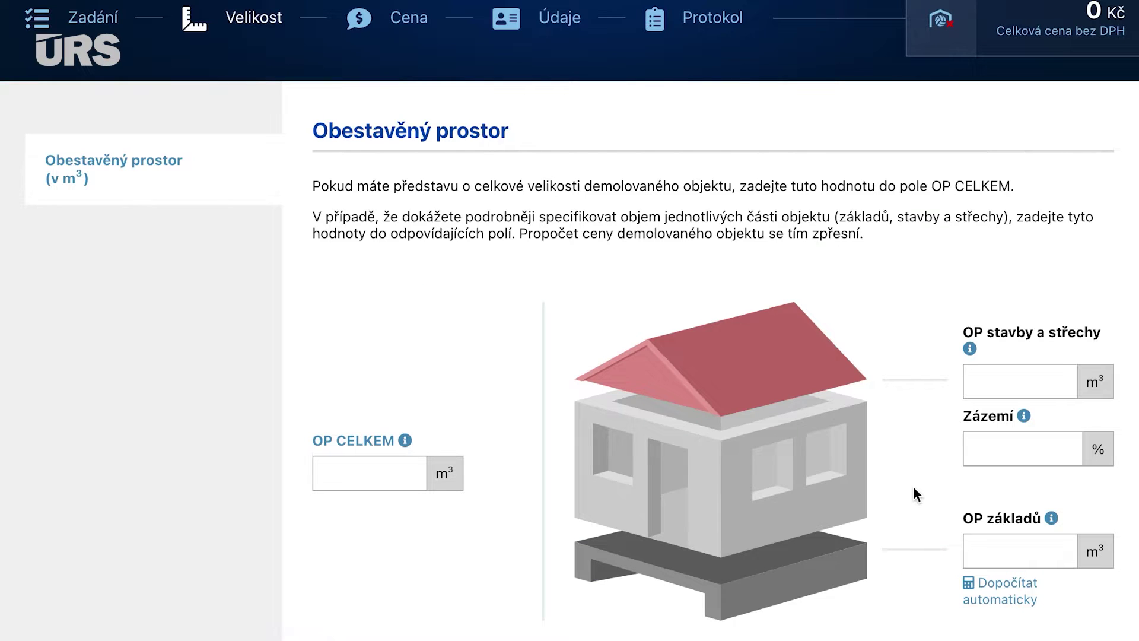
Step: Enter the demolition volumes: 1000 m³ for foundations, 24000 m³ for building and roof, and 20 % for Zázemí
scroll(913, 486, down, 1)
click(1000, 506)
click(1021, 372)
click(1016, 419)
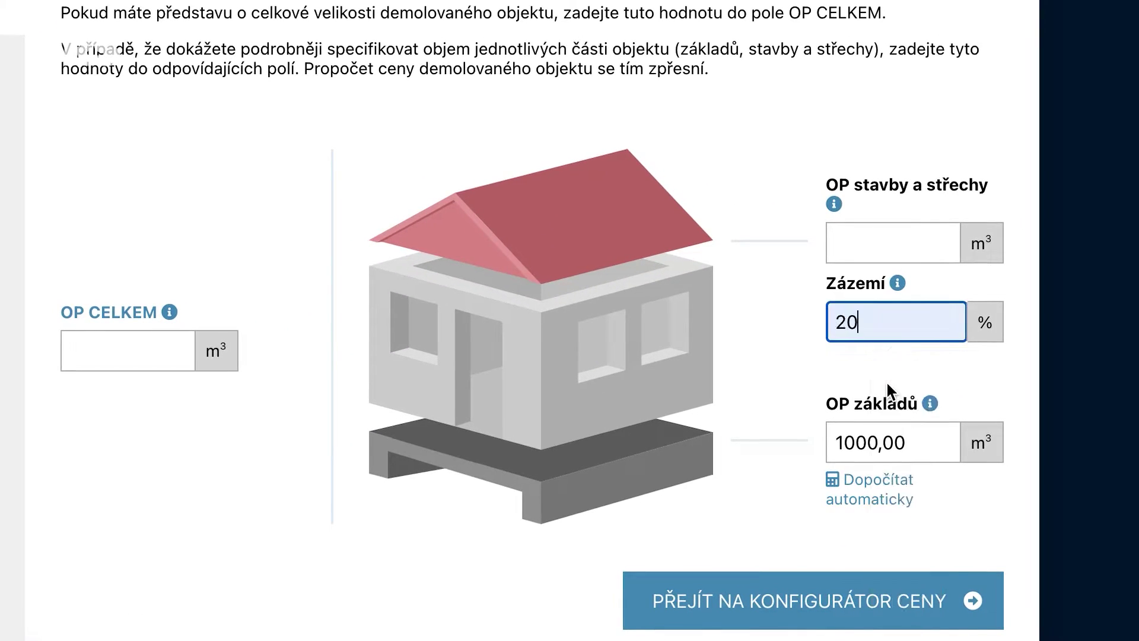
click(884, 251)
click(906, 298)
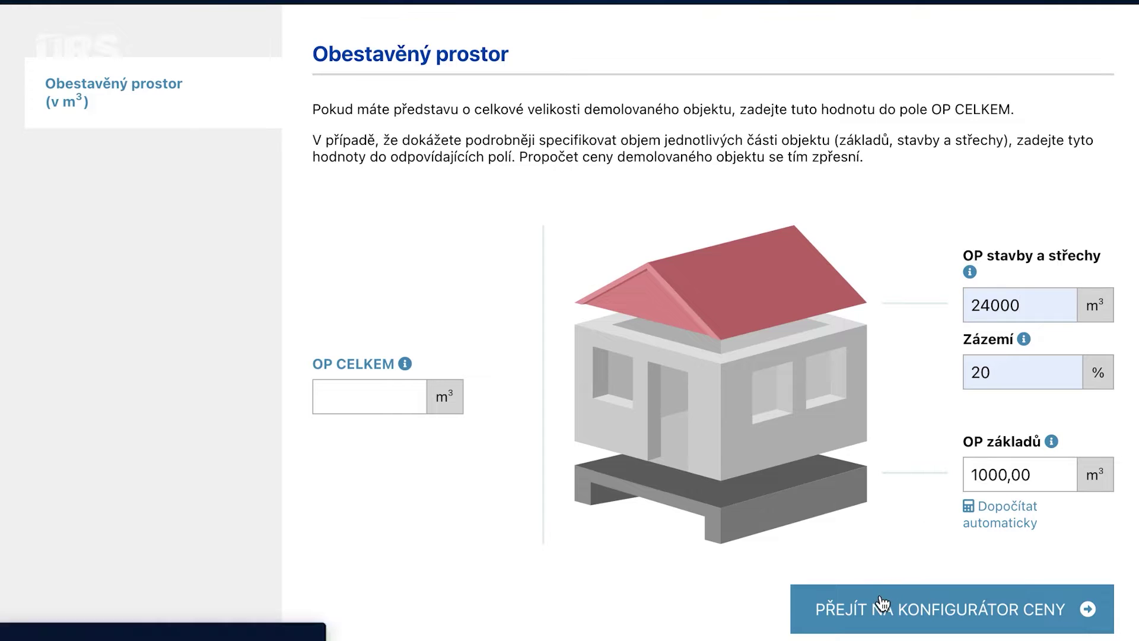
Step: Continue to the price configurator and raise the demolition's Vedlejší rozpočtové náklady to 1 434 210 Kč
click(722, 601)
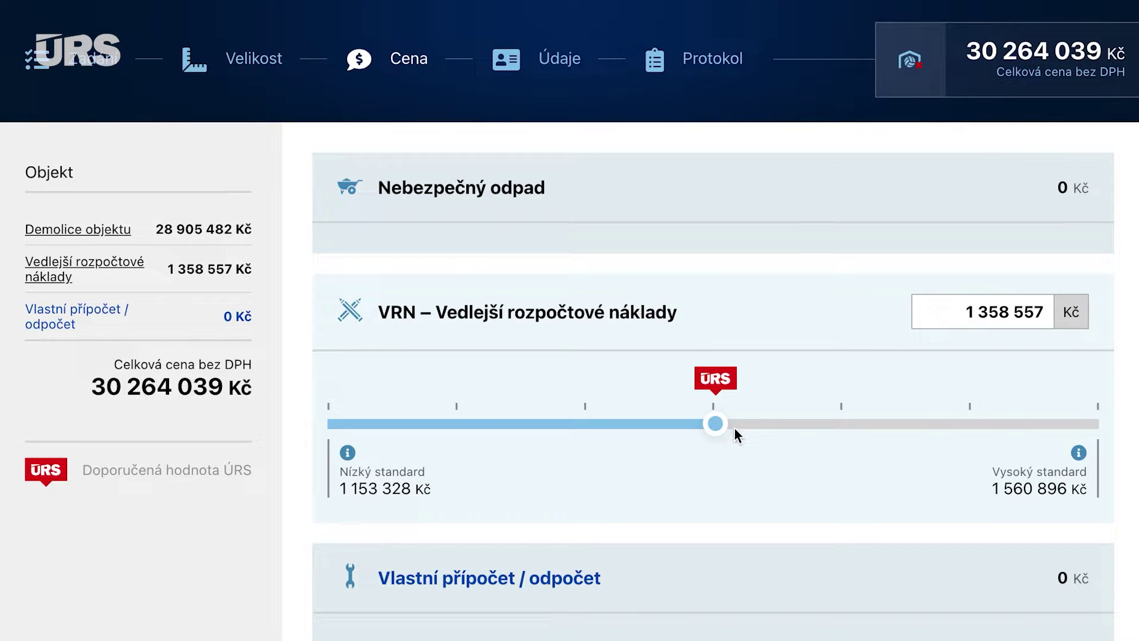
drag(719, 427, 860, 431)
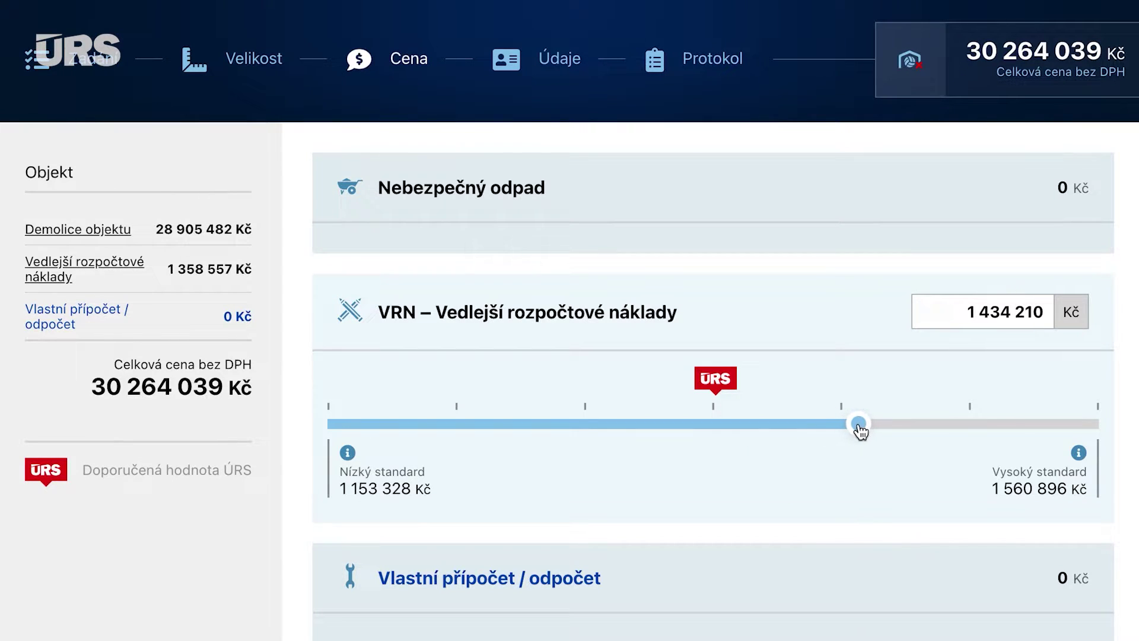
Step: Open the demolition protocol and review the total price, building characteristics and enclosed volume
click(714, 70)
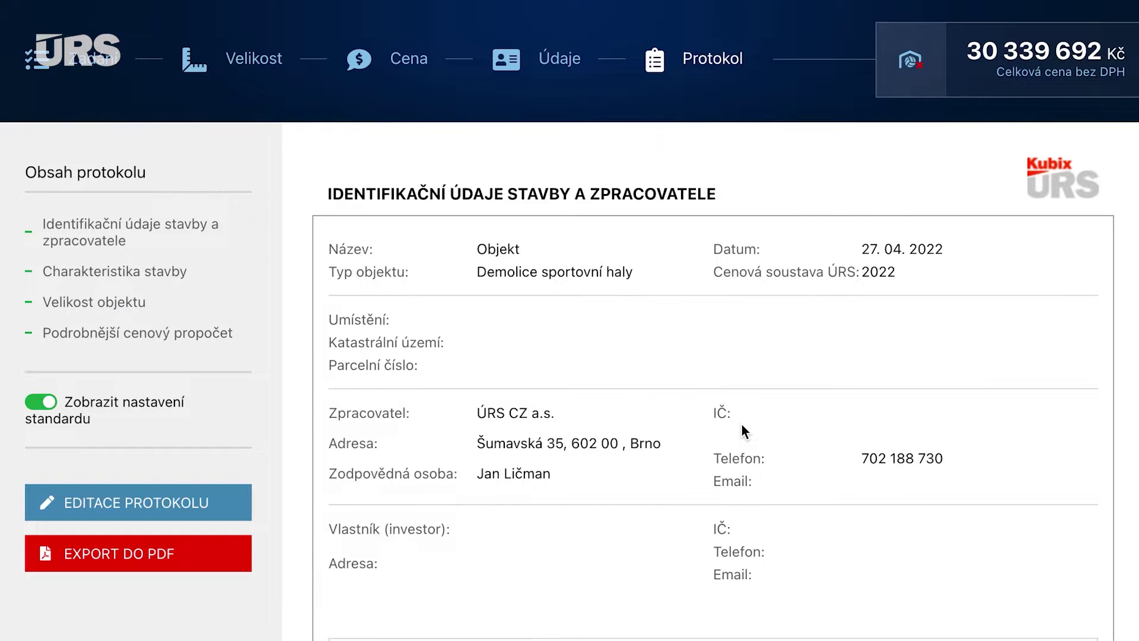
scroll(742, 425, down, 4)
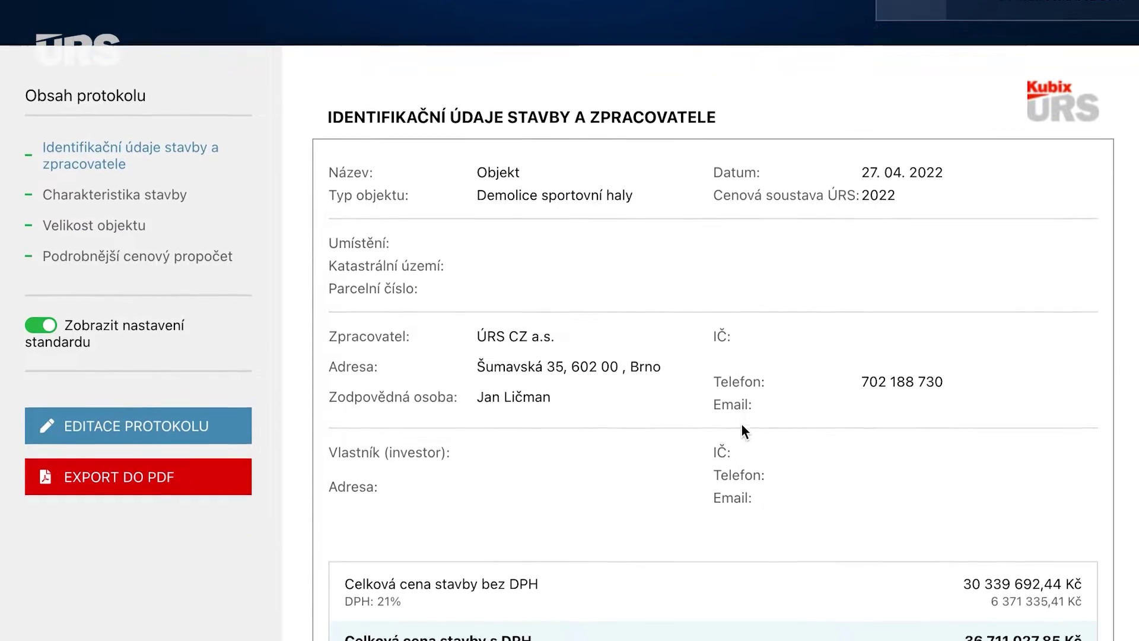
scroll(742, 425, down, 12)
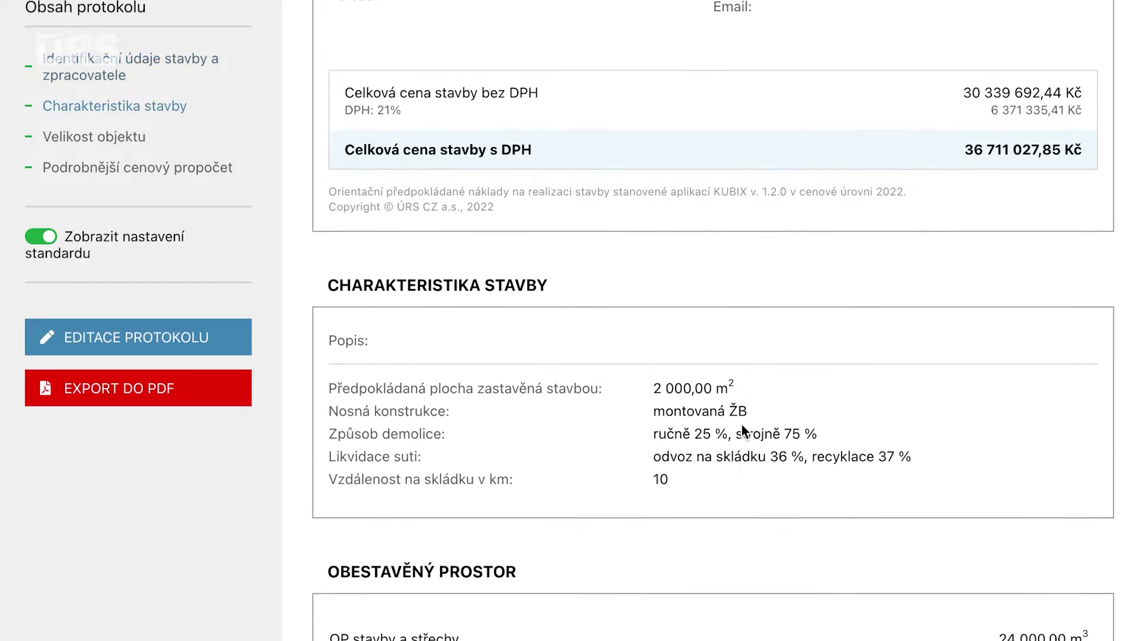
scroll(741, 424, down, 9)
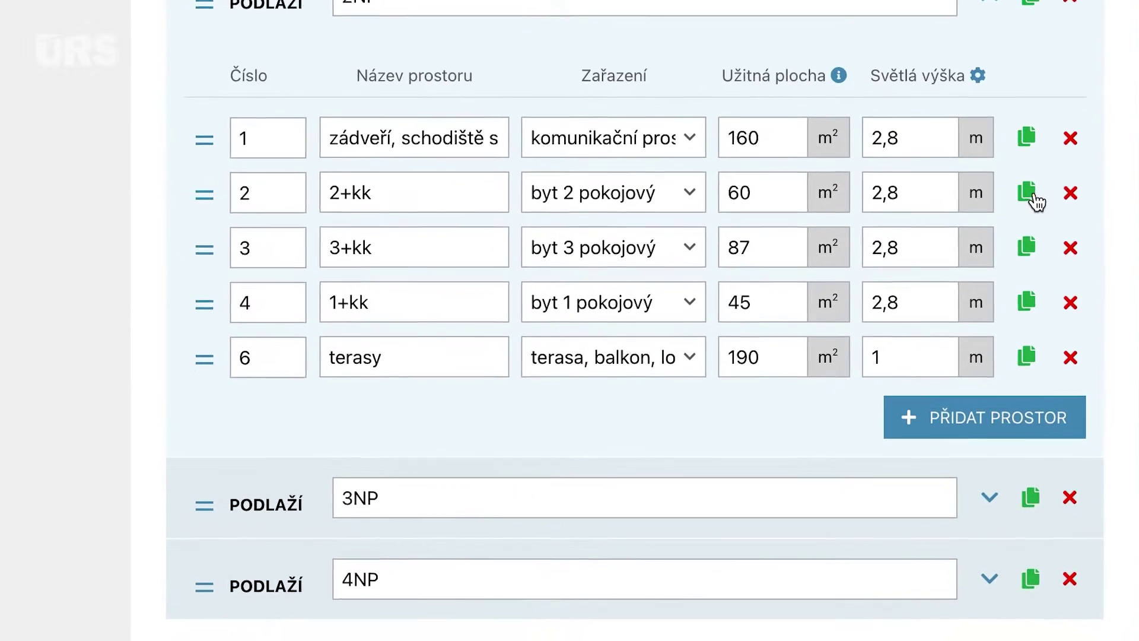
Step: On floor 2NP, duplicate the 2+kk space once, the 3+kk space twice and the 1+kk space once
click(993, 258)
click(1028, 243)
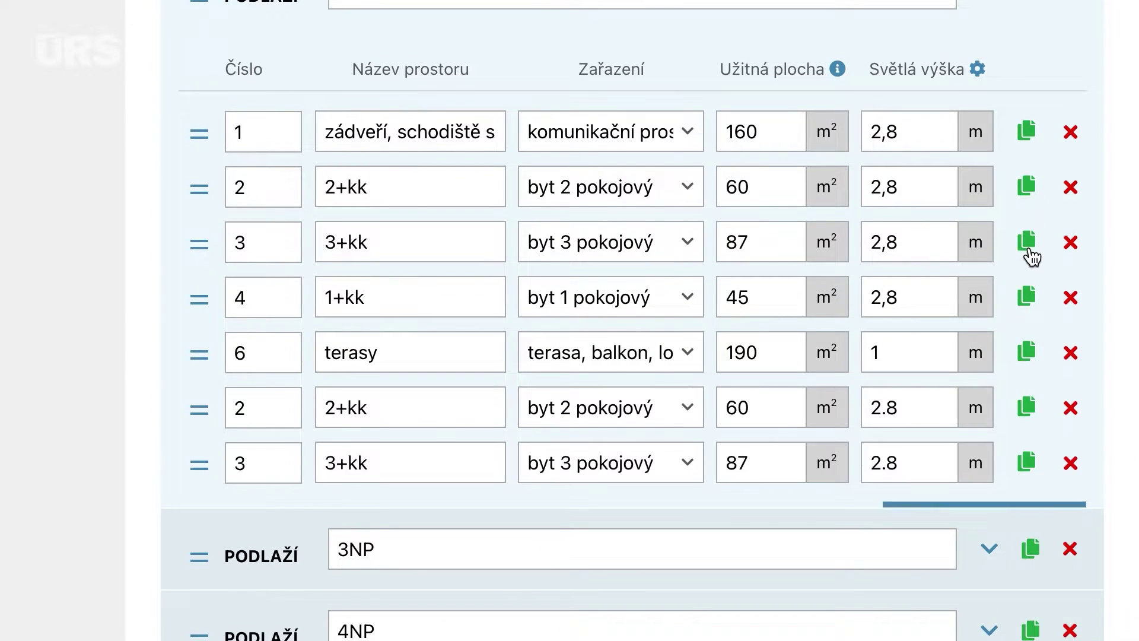
click(1028, 243)
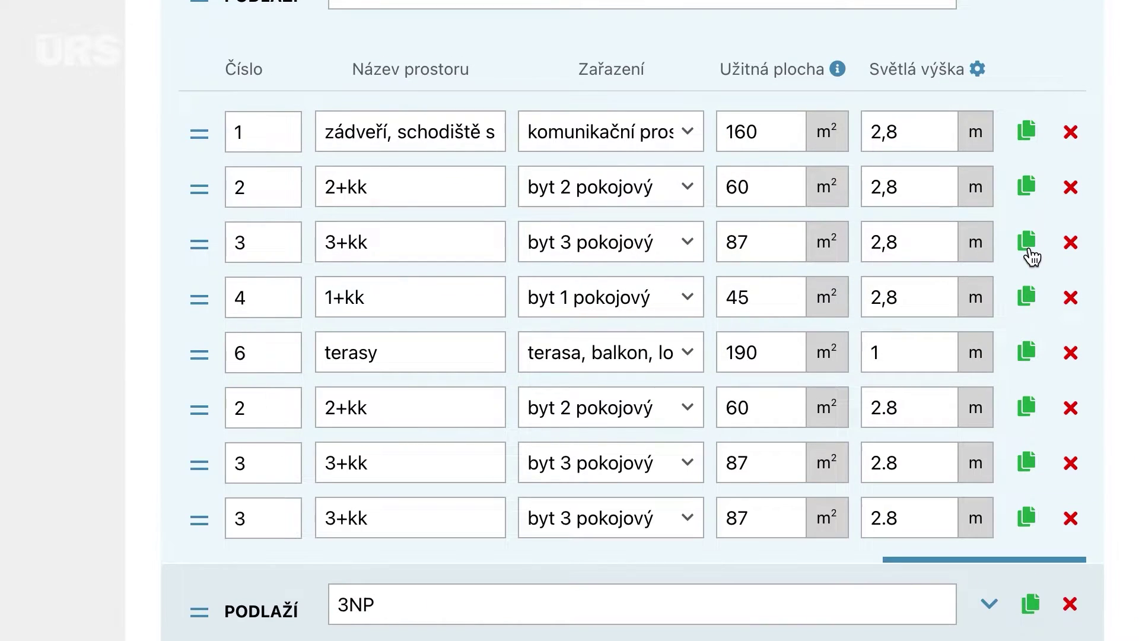
click(1028, 298)
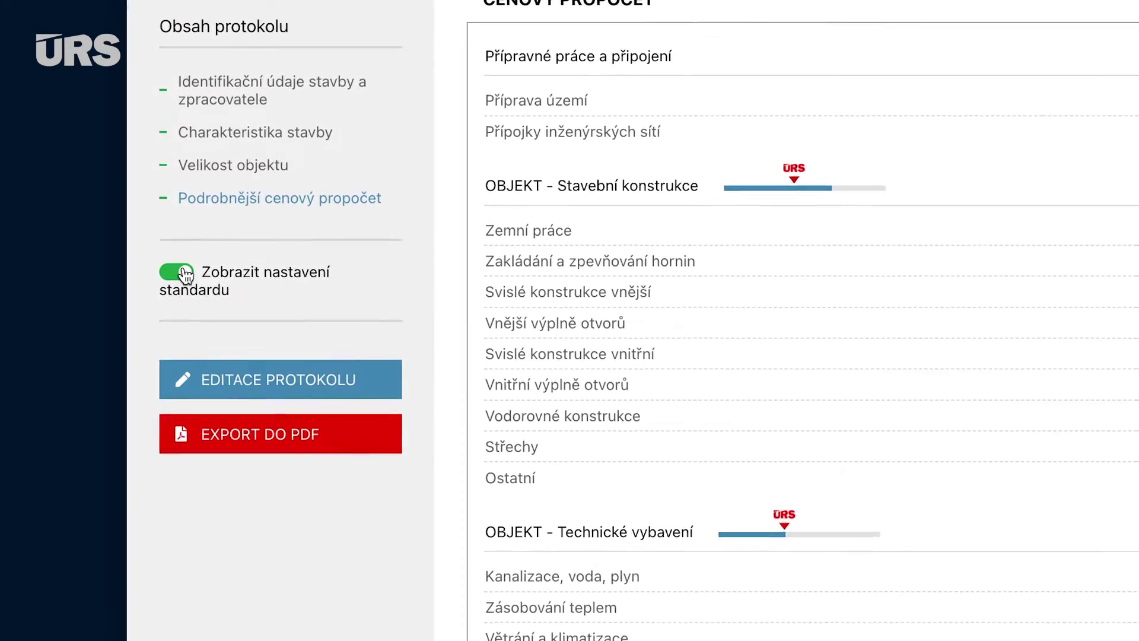
Step: Toggle the display of the standard settings in the protocol's price estimate and leave it switched off
click(181, 273)
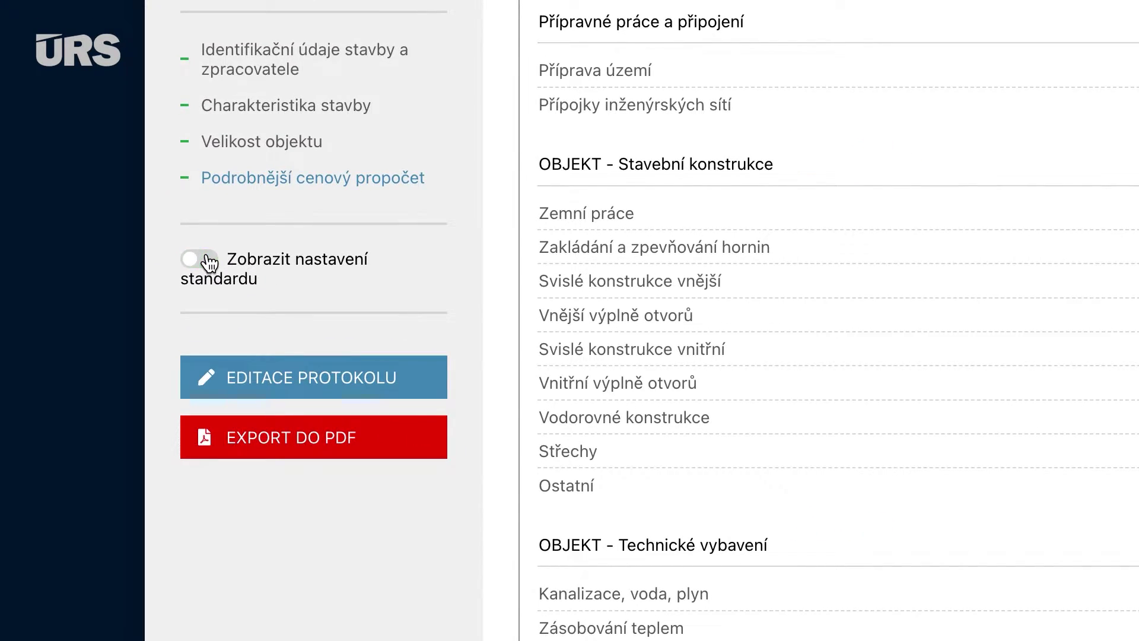
click(202, 259)
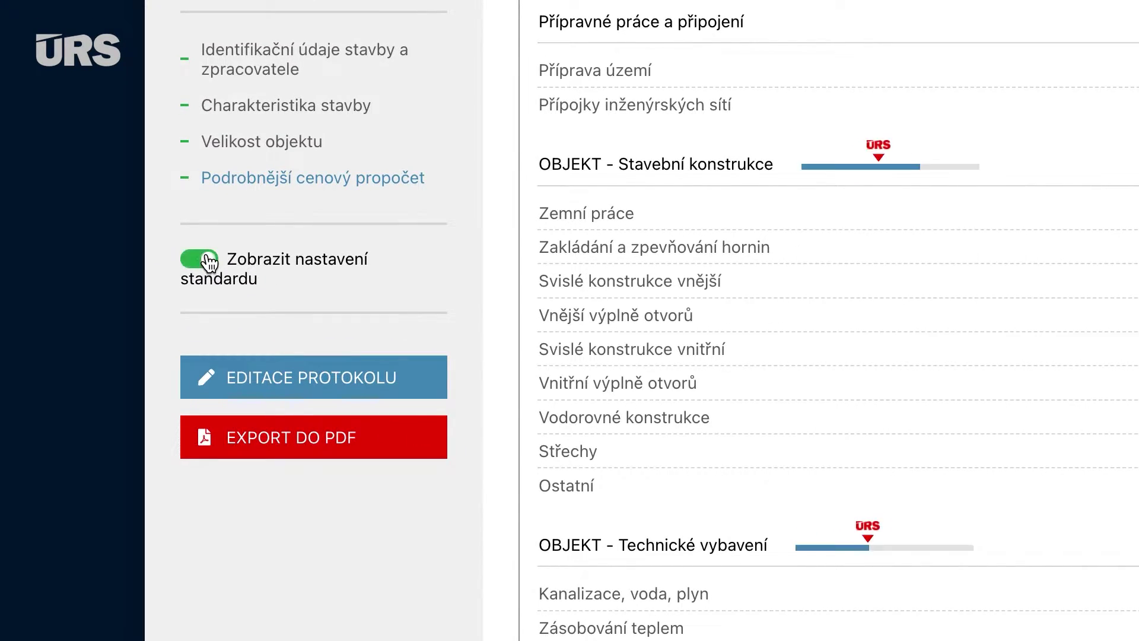
click(208, 262)
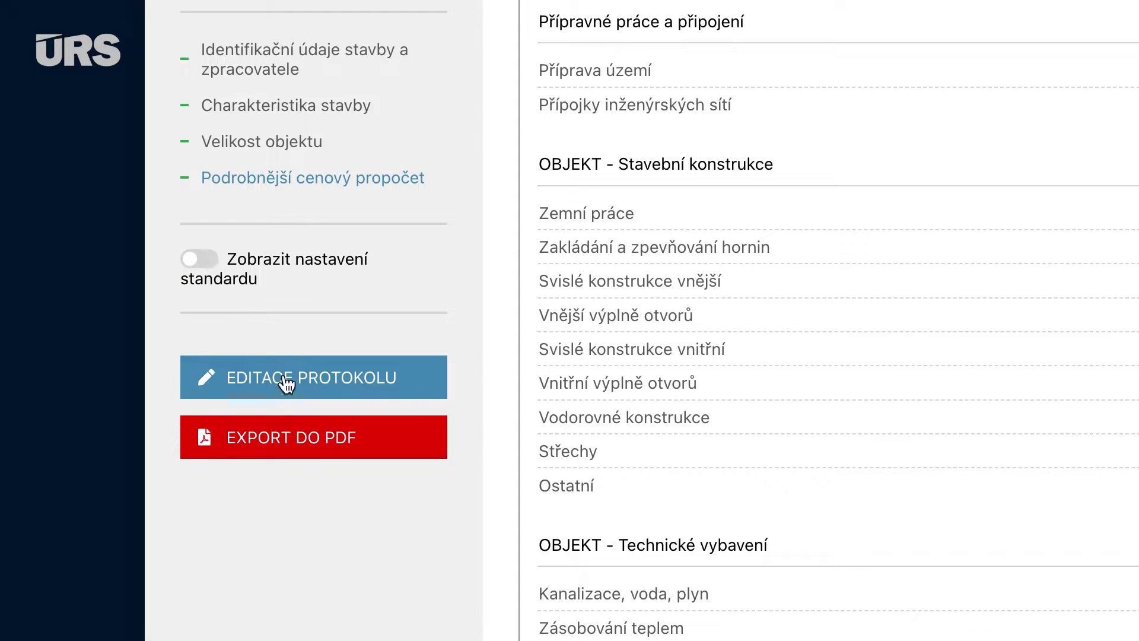
Step: Export the protocol to PDF and review its building description and price estimate pages
click(285, 450)
scroll(550, 328, down, 20)
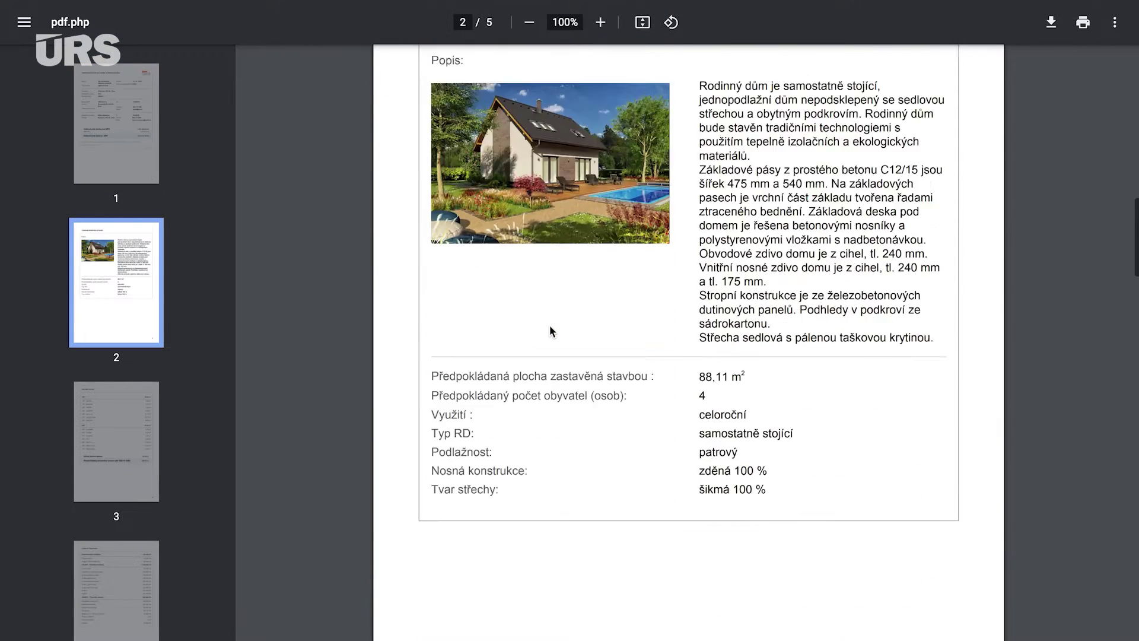
scroll(549, 325, down, 20)
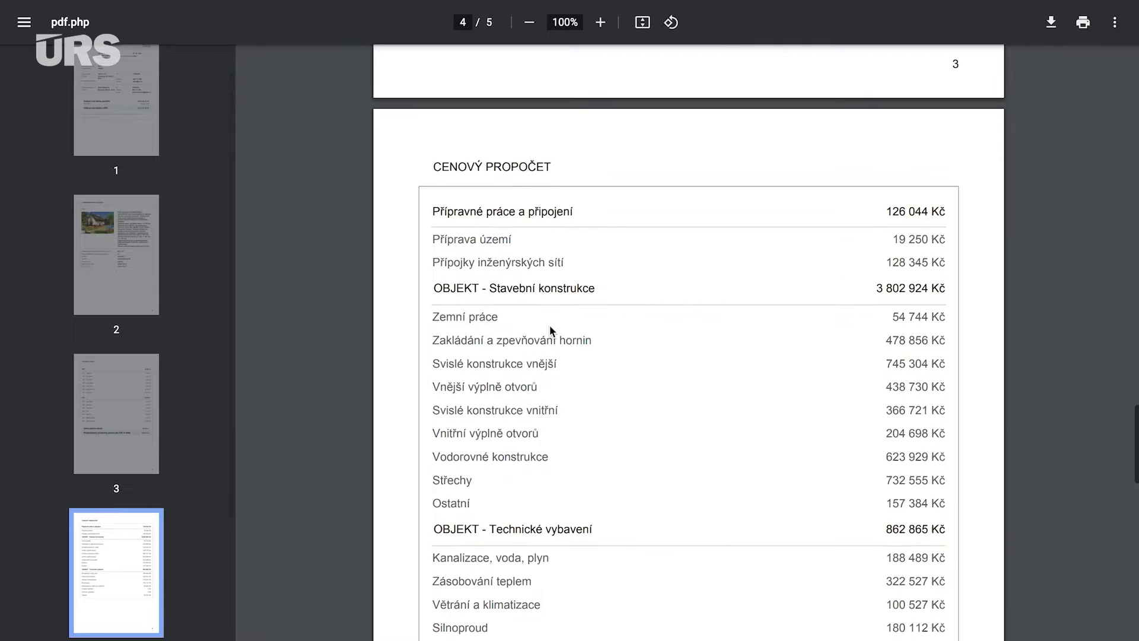
scroll(550, 325, down, 10)
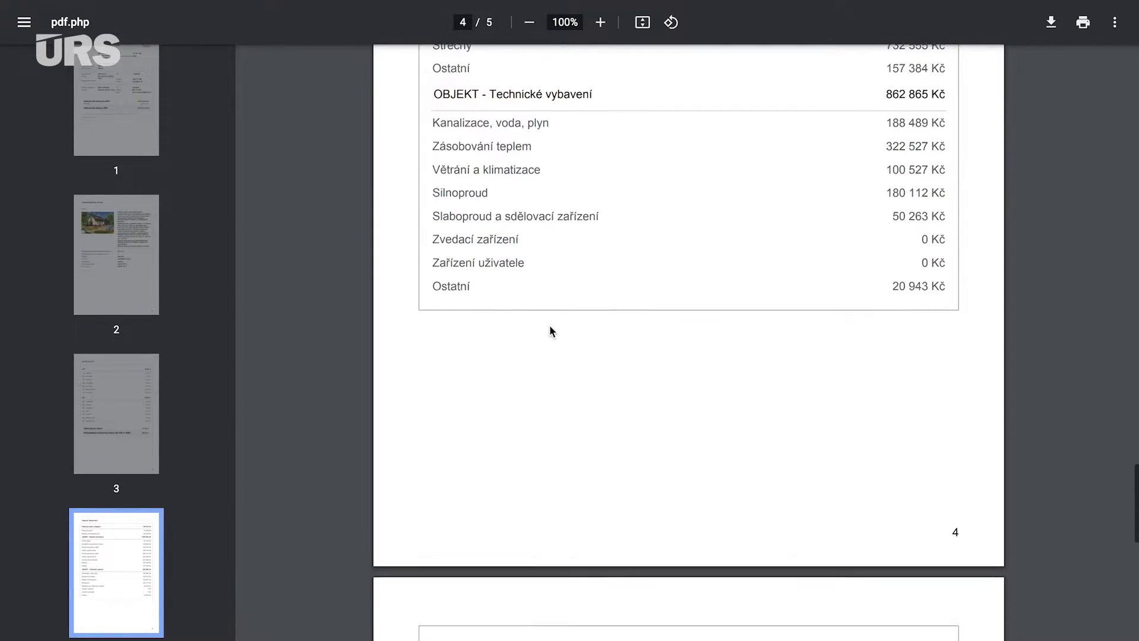
scroll(550, 325, down, 3)
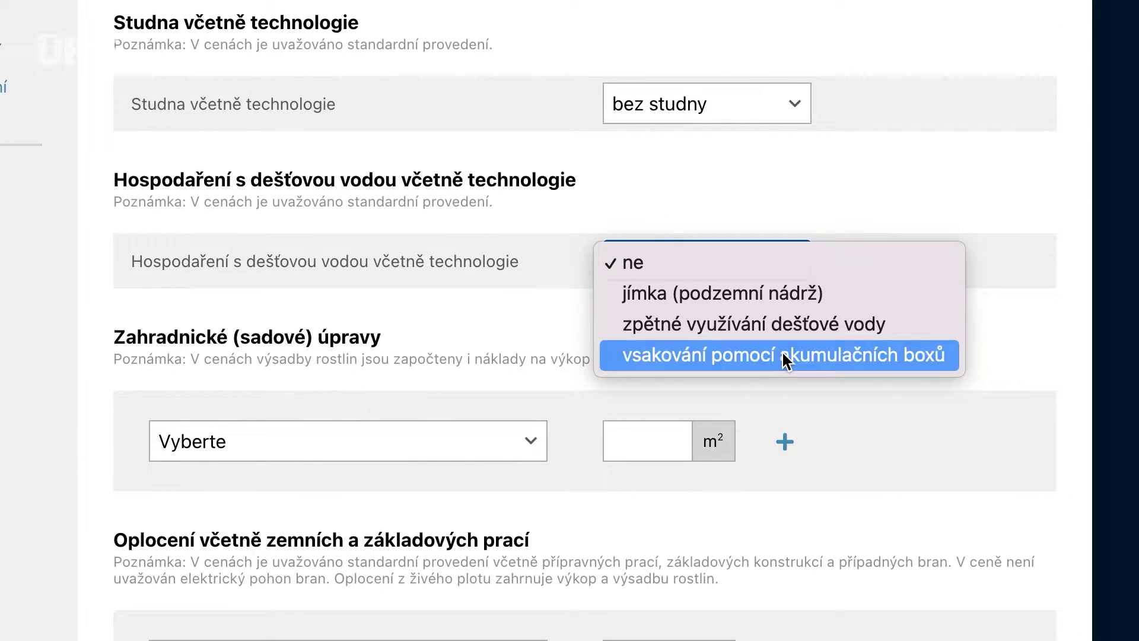
Step: Set rainwater management to vsakování pomocí akumulačních boxů and add a 45 bm kanalizační přípojka (splašková)
click(786, 356)
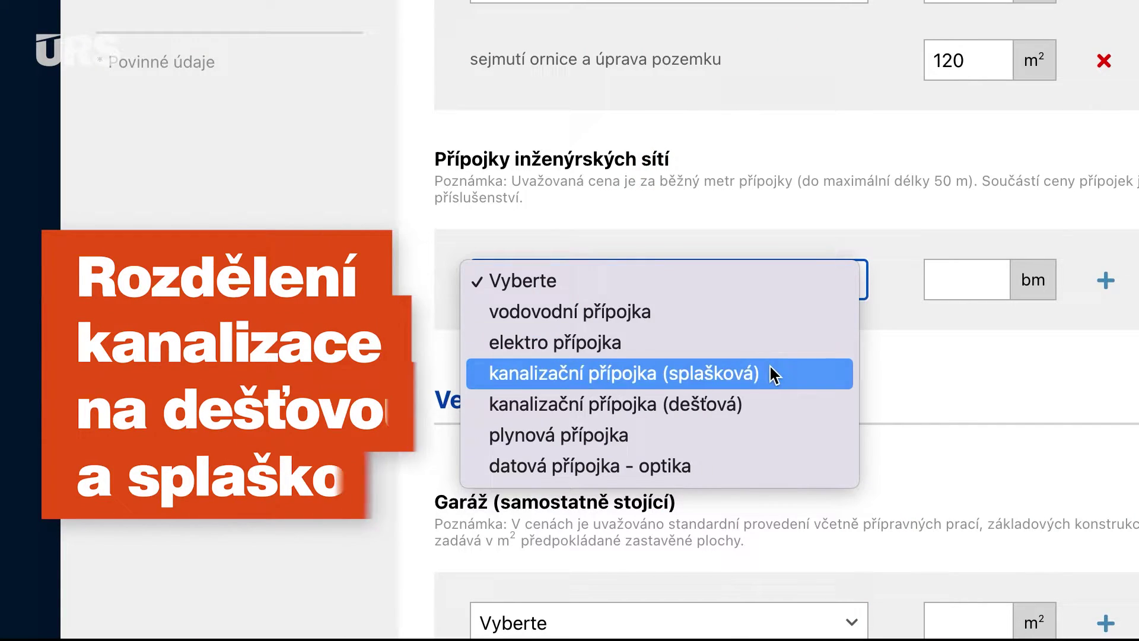
click(770, 373)
click(945, 285)
click(966, 429)
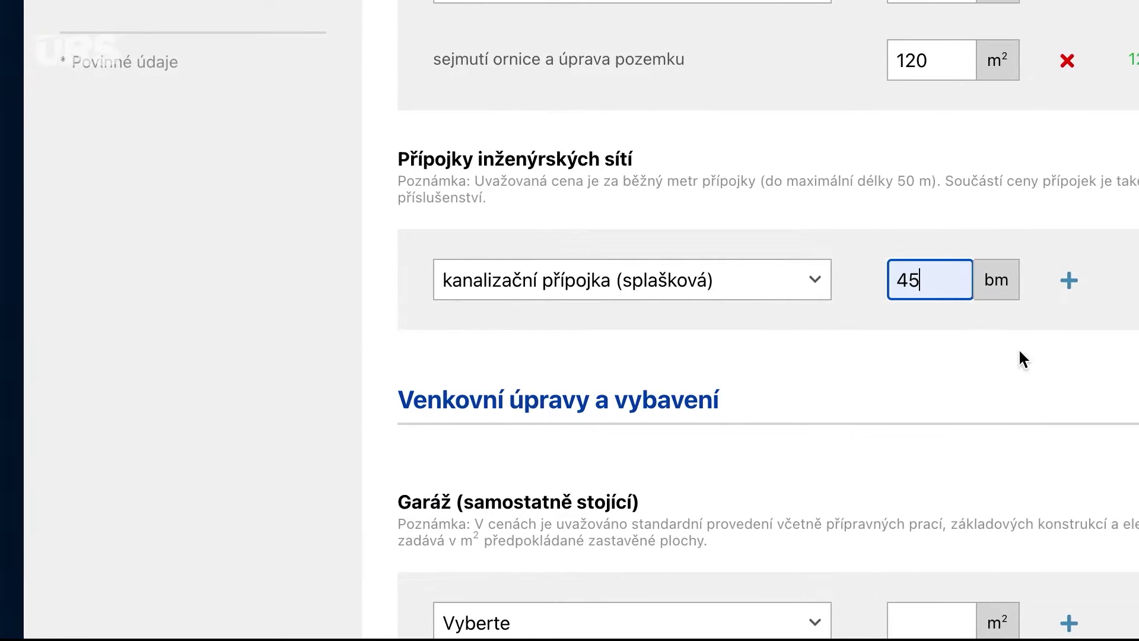
click(1068, 280)
Step: Add a kanalizační přípojka (dešťová) of 45 bm to the utility connections
click(809, 280)
click(618, 405)
click(811, 281)
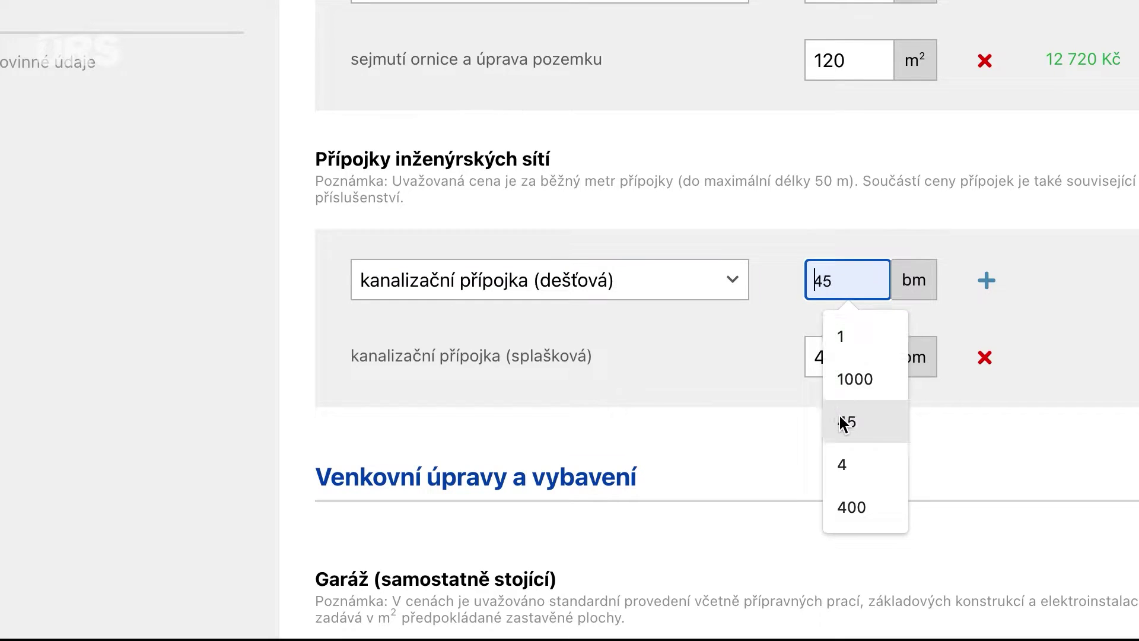
click(843, 423)
click(987, 288)
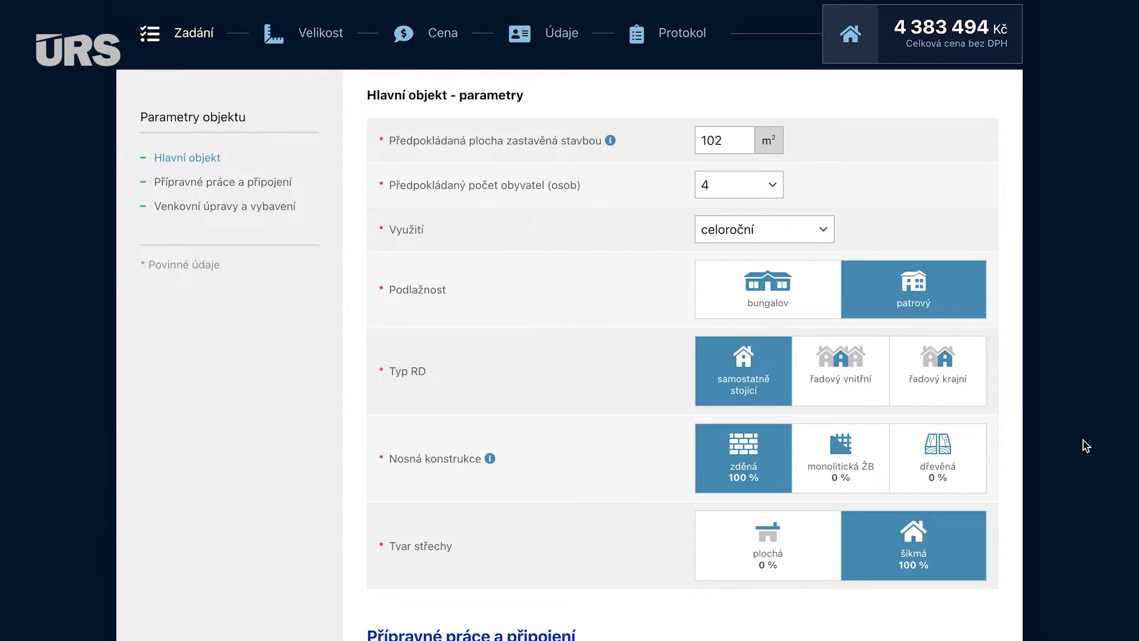
Step: Split the house's roof shape into 25 % plochá and 75 % šikmá
click(779, 557)
click(429, 296)
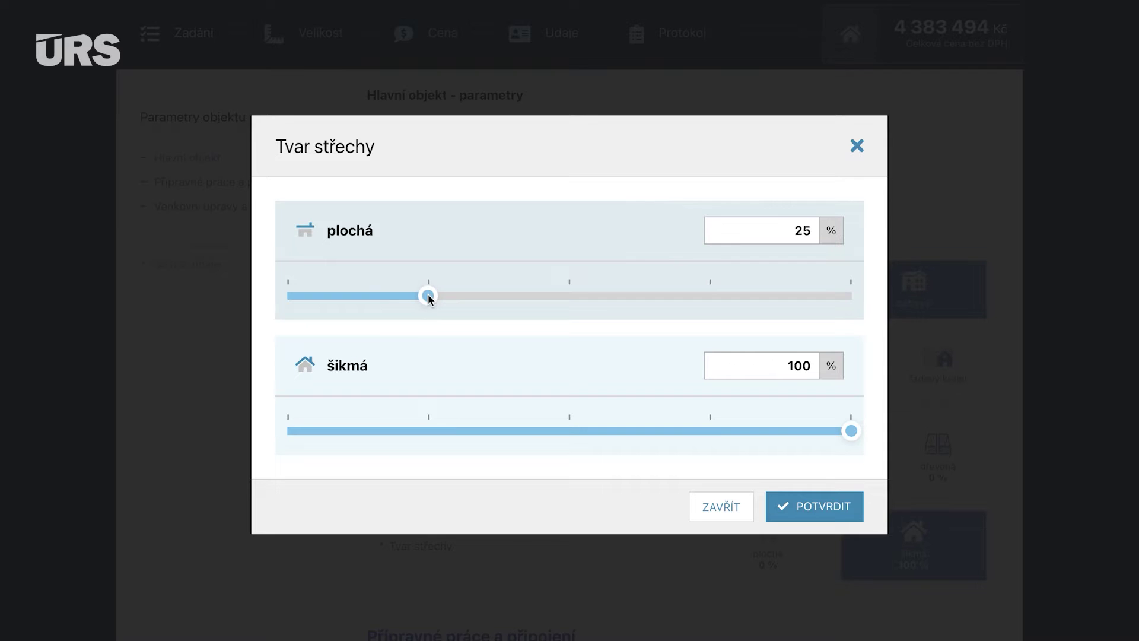
click(711, 432)
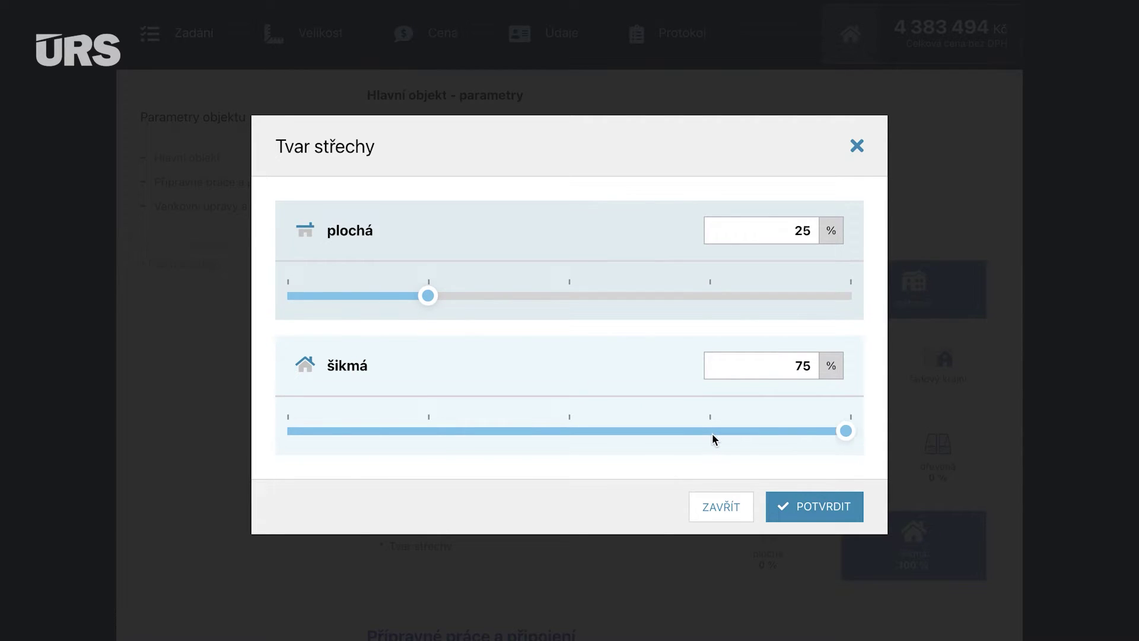
click(813, 507)
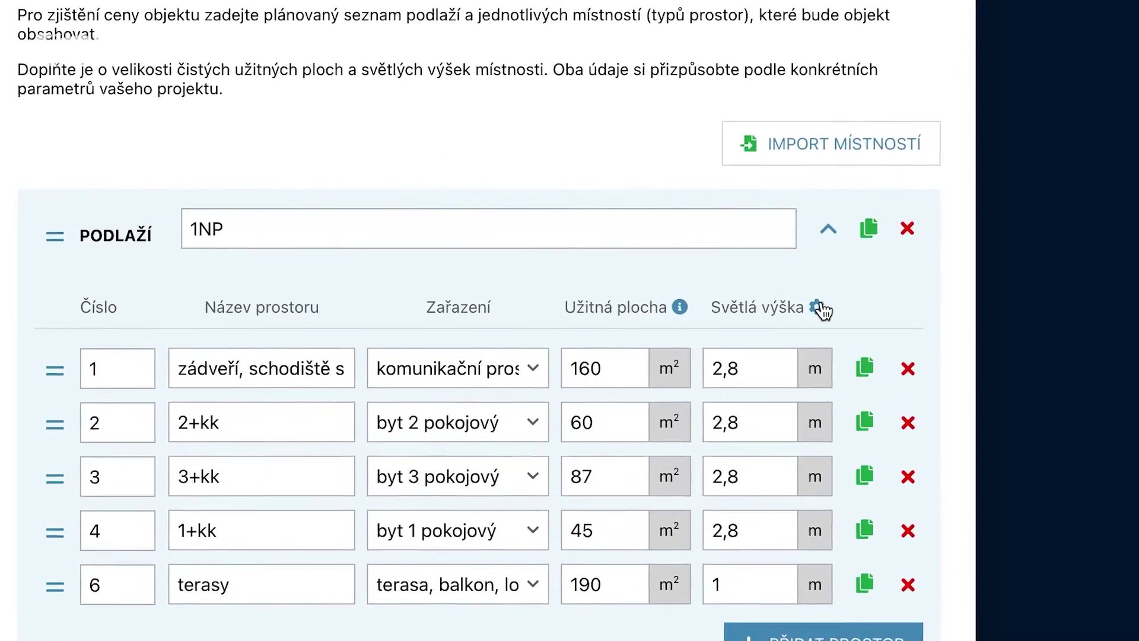
Step: Set the clear height of all rooms on floor 1NP to 3 m at once
click(848, 318)
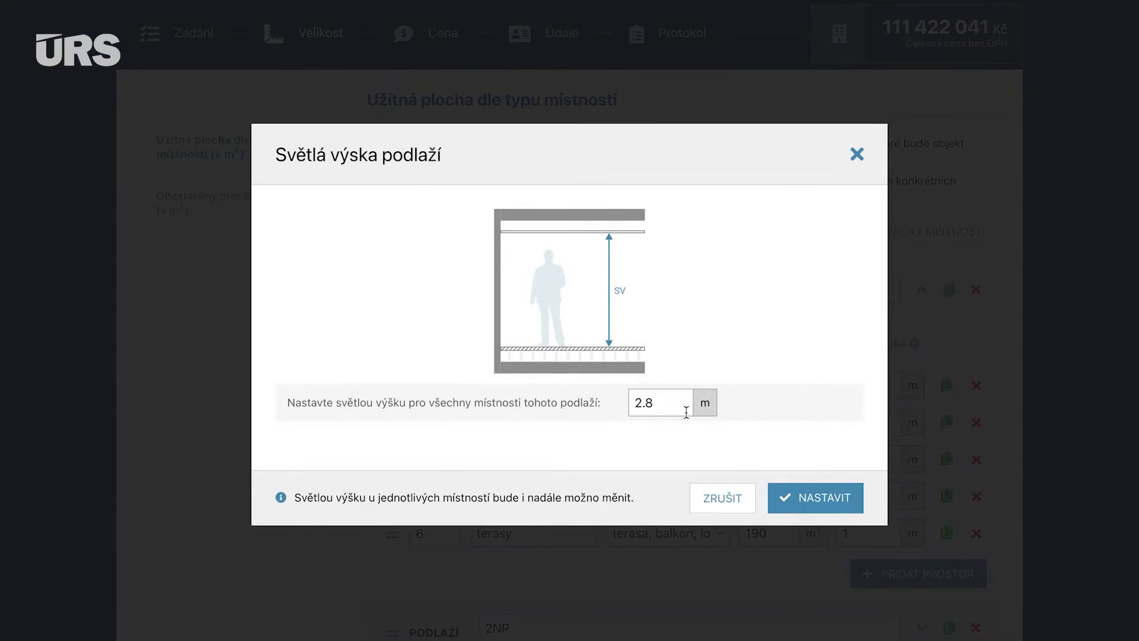
text(3)
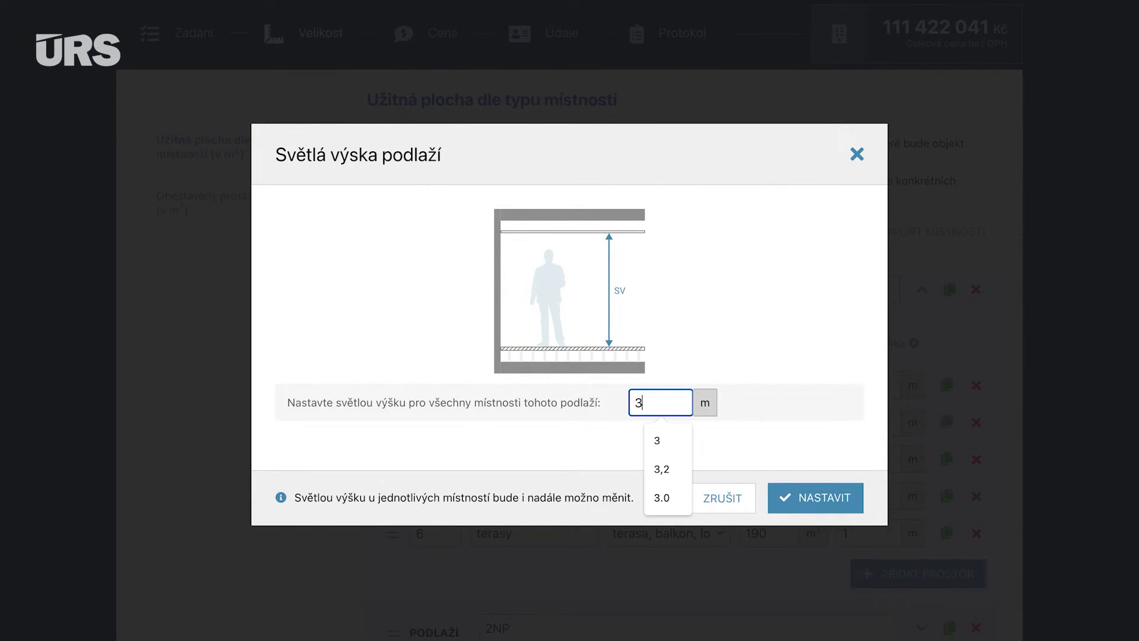
click(690, 445)
click(816, 497)
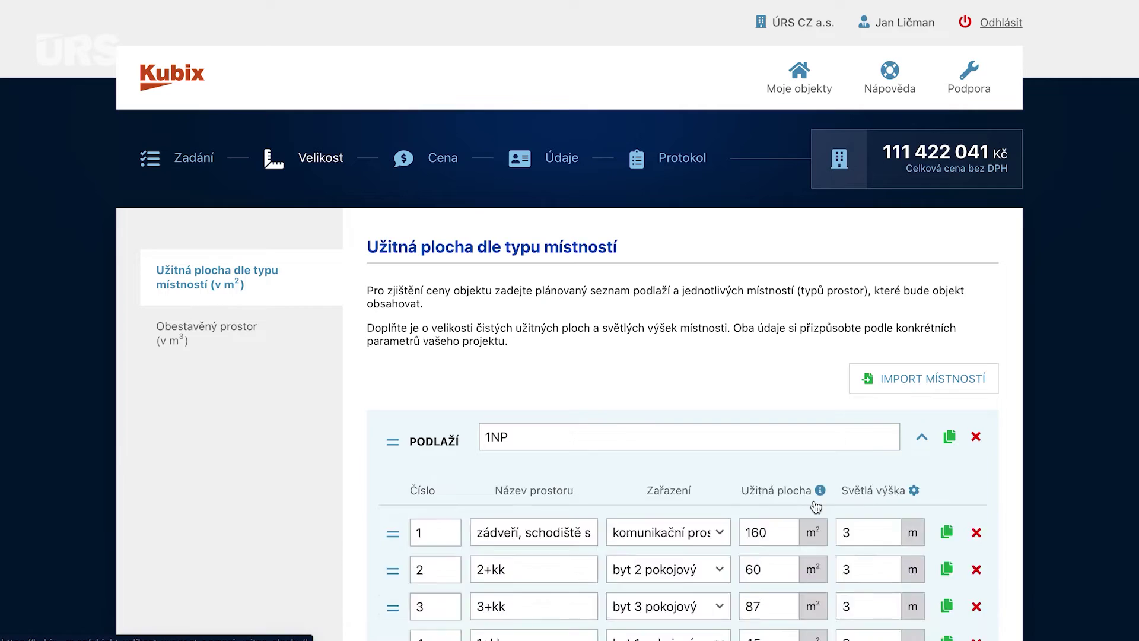
scroll(816, 504, down, 3)
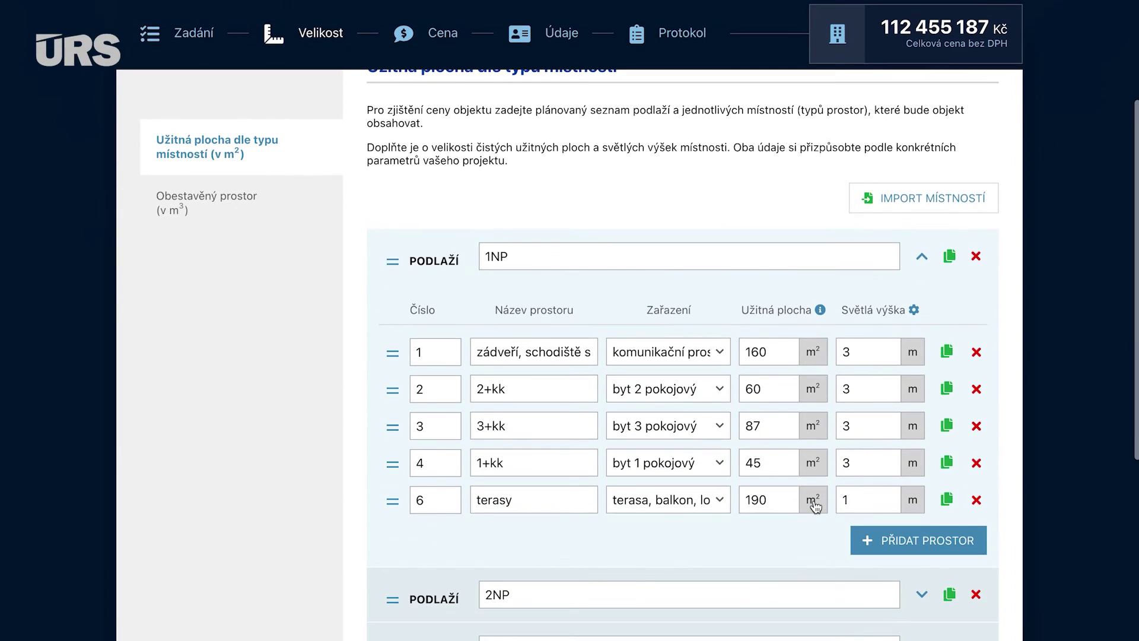
click(880, 547)
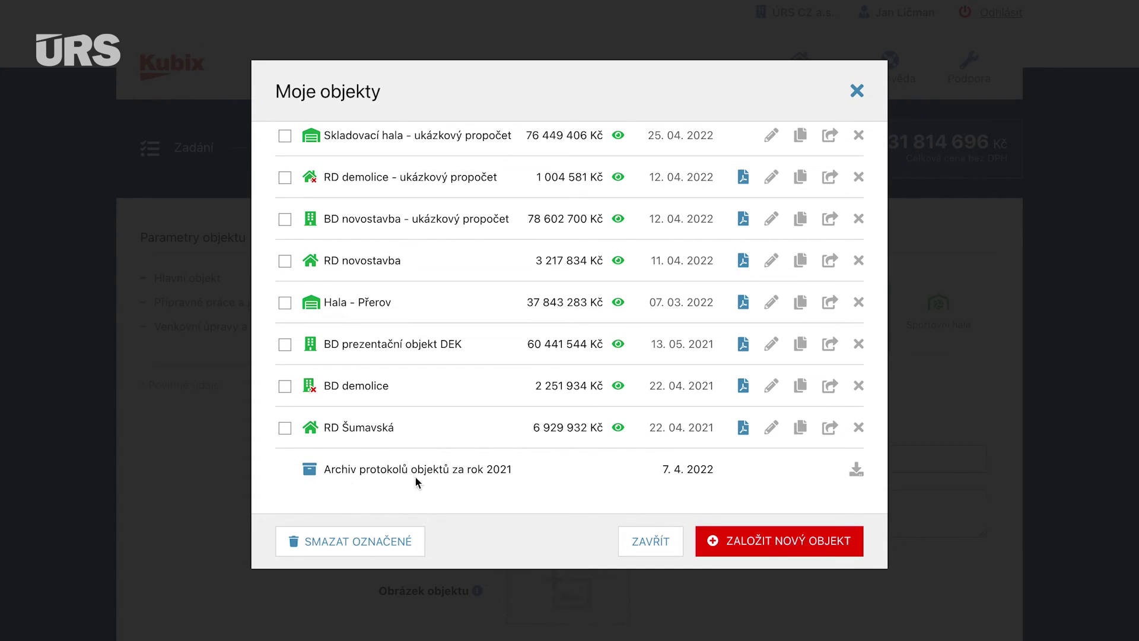
Step: Download the 2021 archive of object protocols and save it as archiv in the Dokumenty folder
click(857, 474)
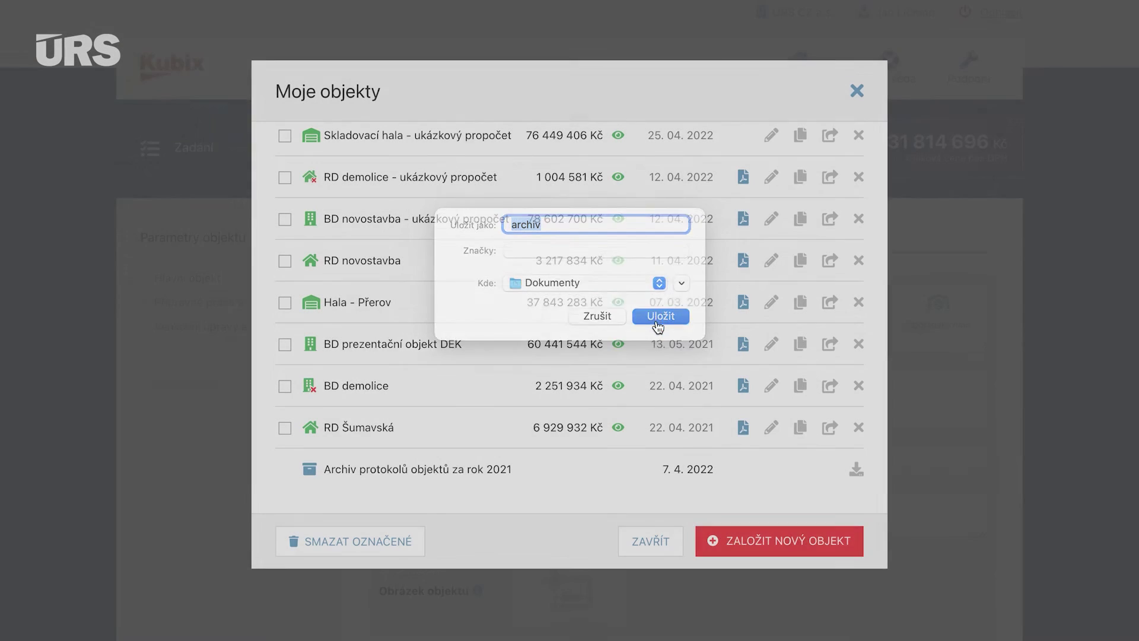
click(659, 317)
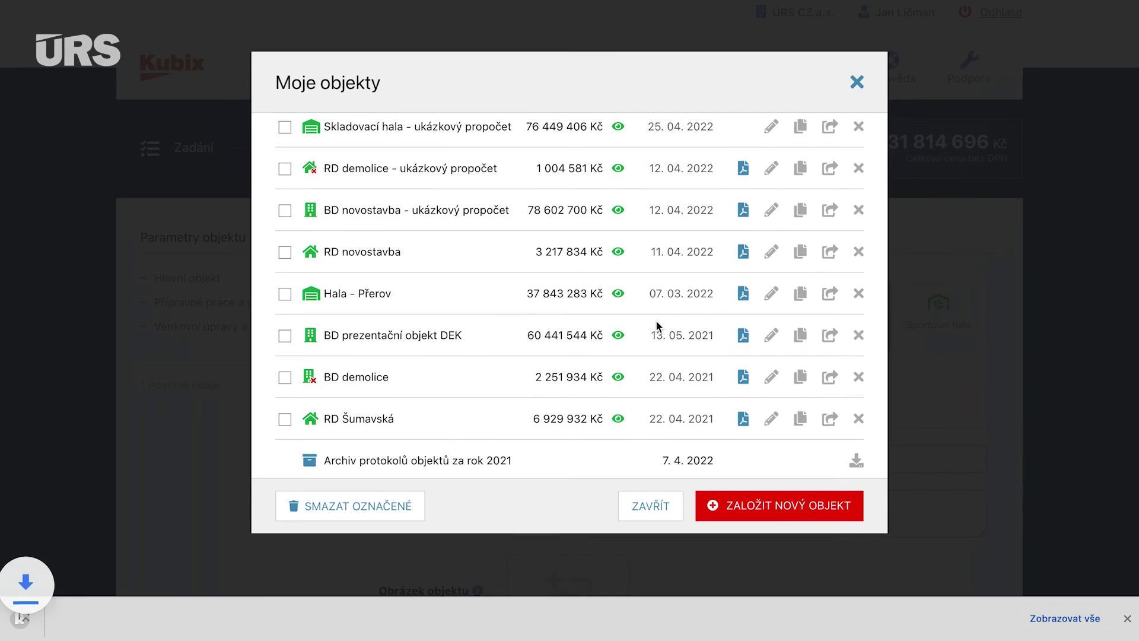